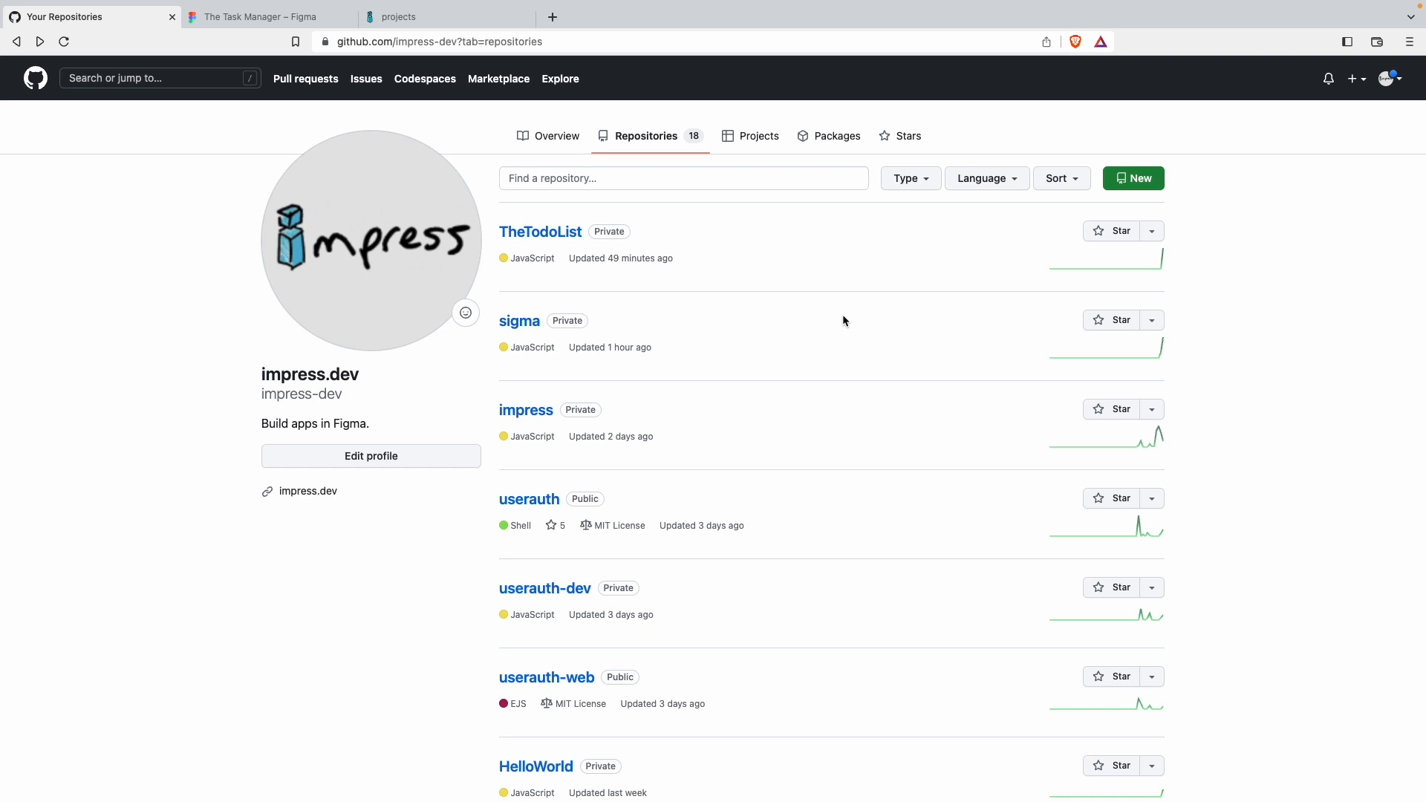
# Step: Open the form for generating a new classic personal access token in GitHub's developer settings
pyautogui.click(1398, 81)
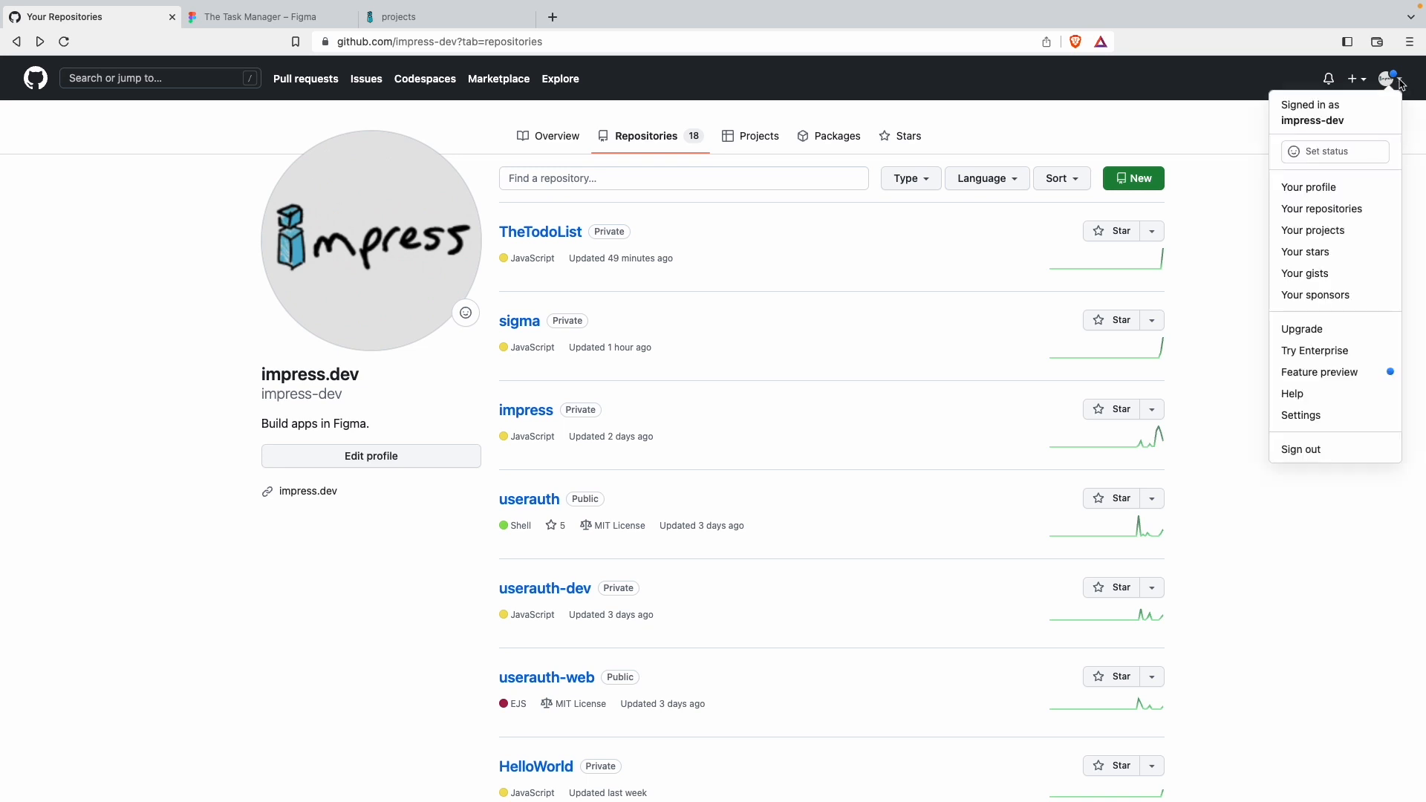
pyautogui.click(1318, 415)
pyautogui.scroll(-5, 395, 591)
pyautogui.click(352, 558)
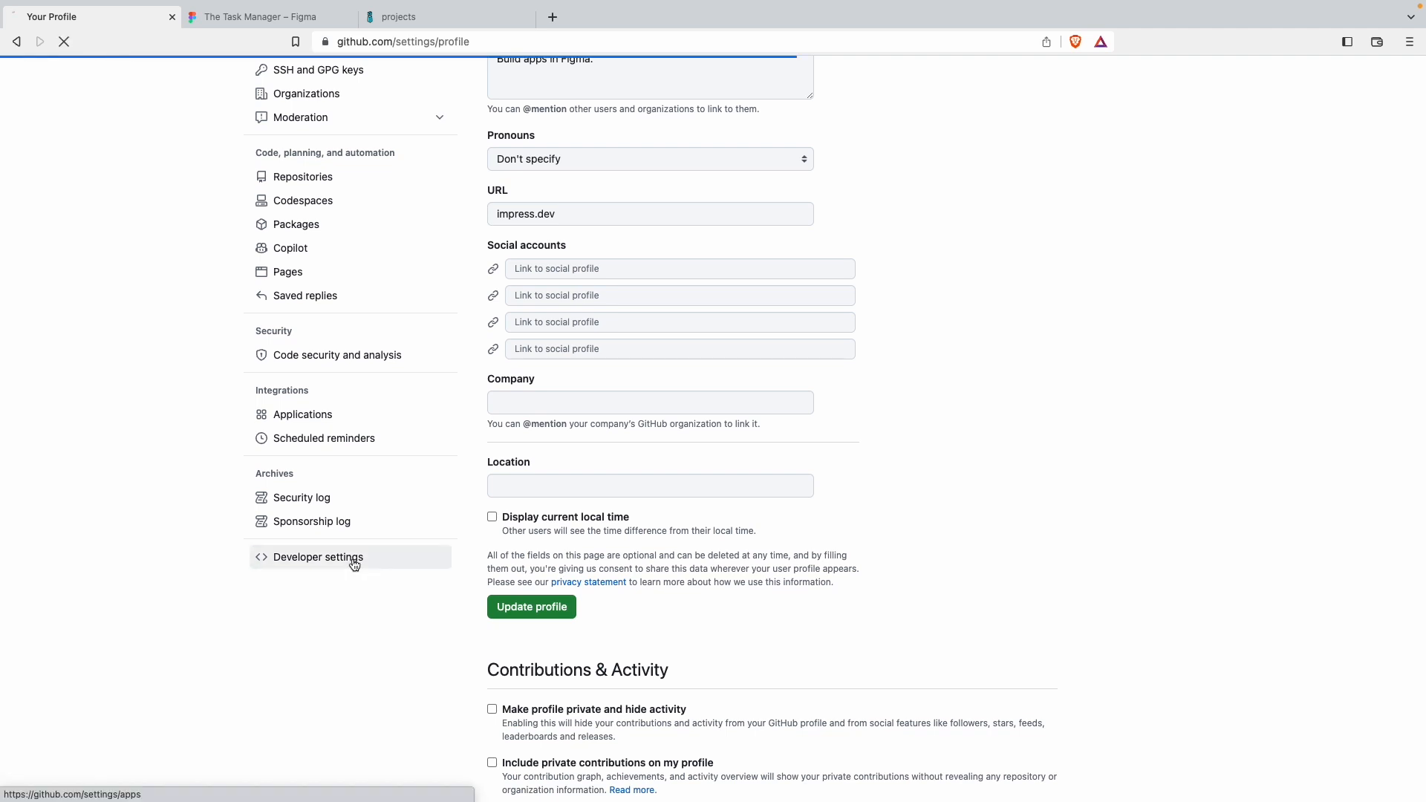
pyautogui.click(311, 231)
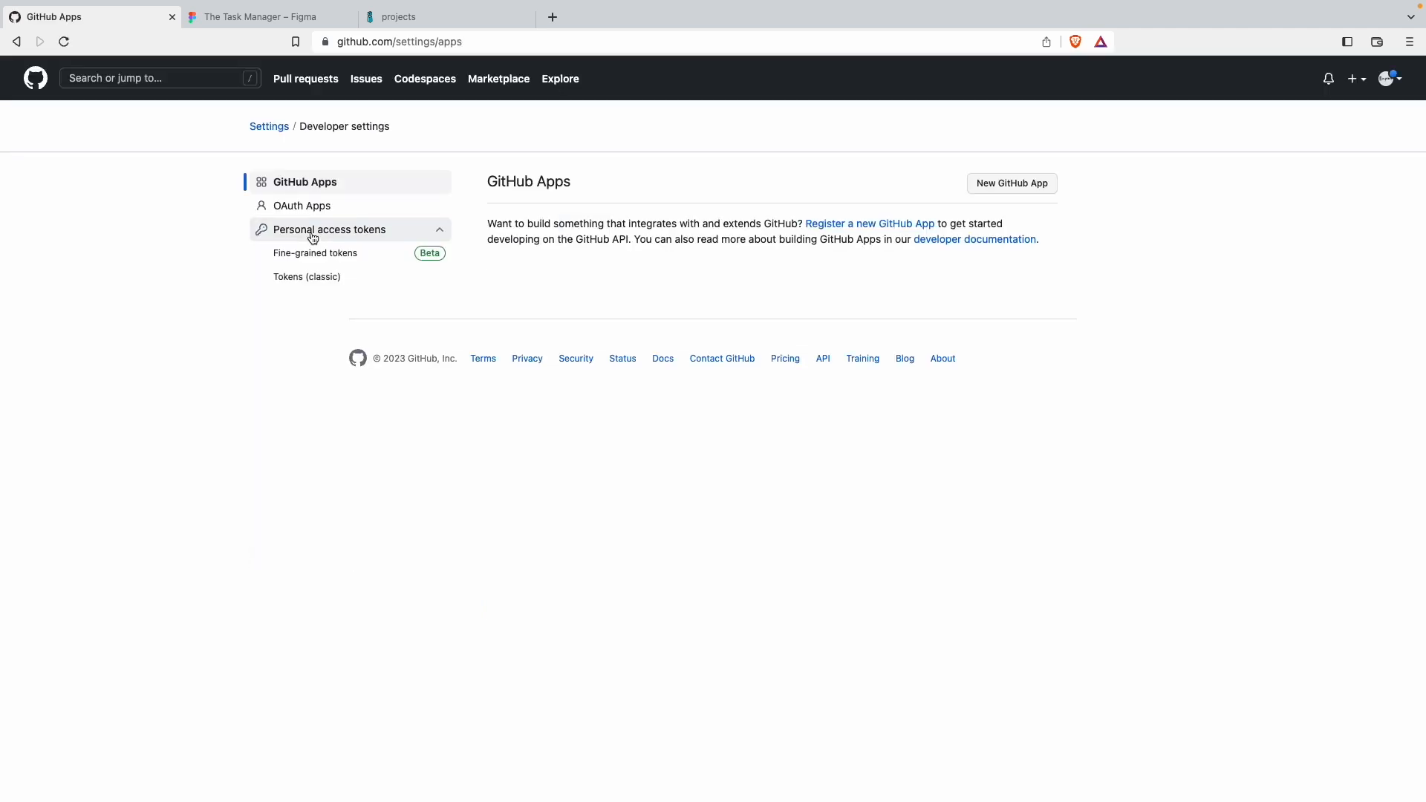
pyautogui.click(350, 280)
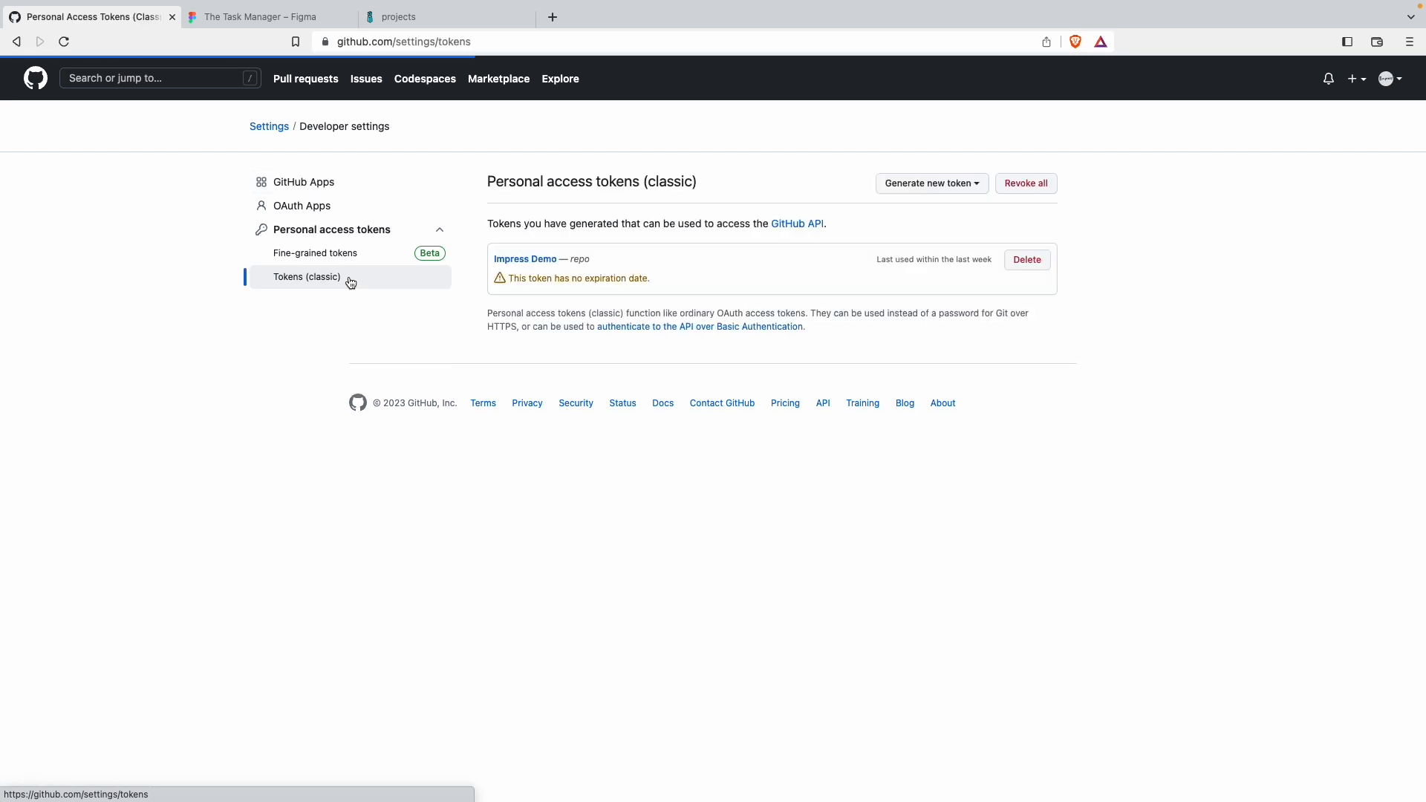
pyautogui.click(928, 183)
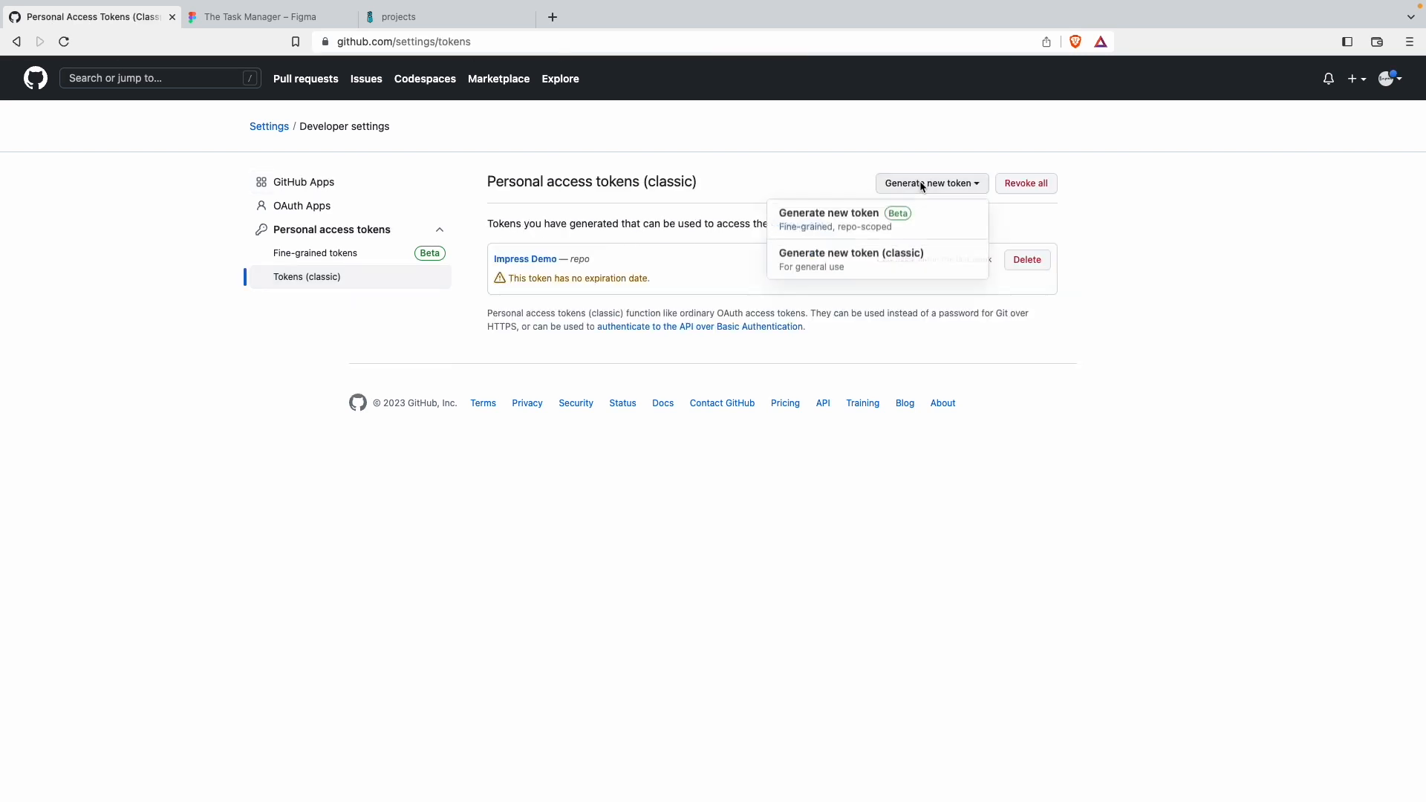
pyautogui.click(881, 263)
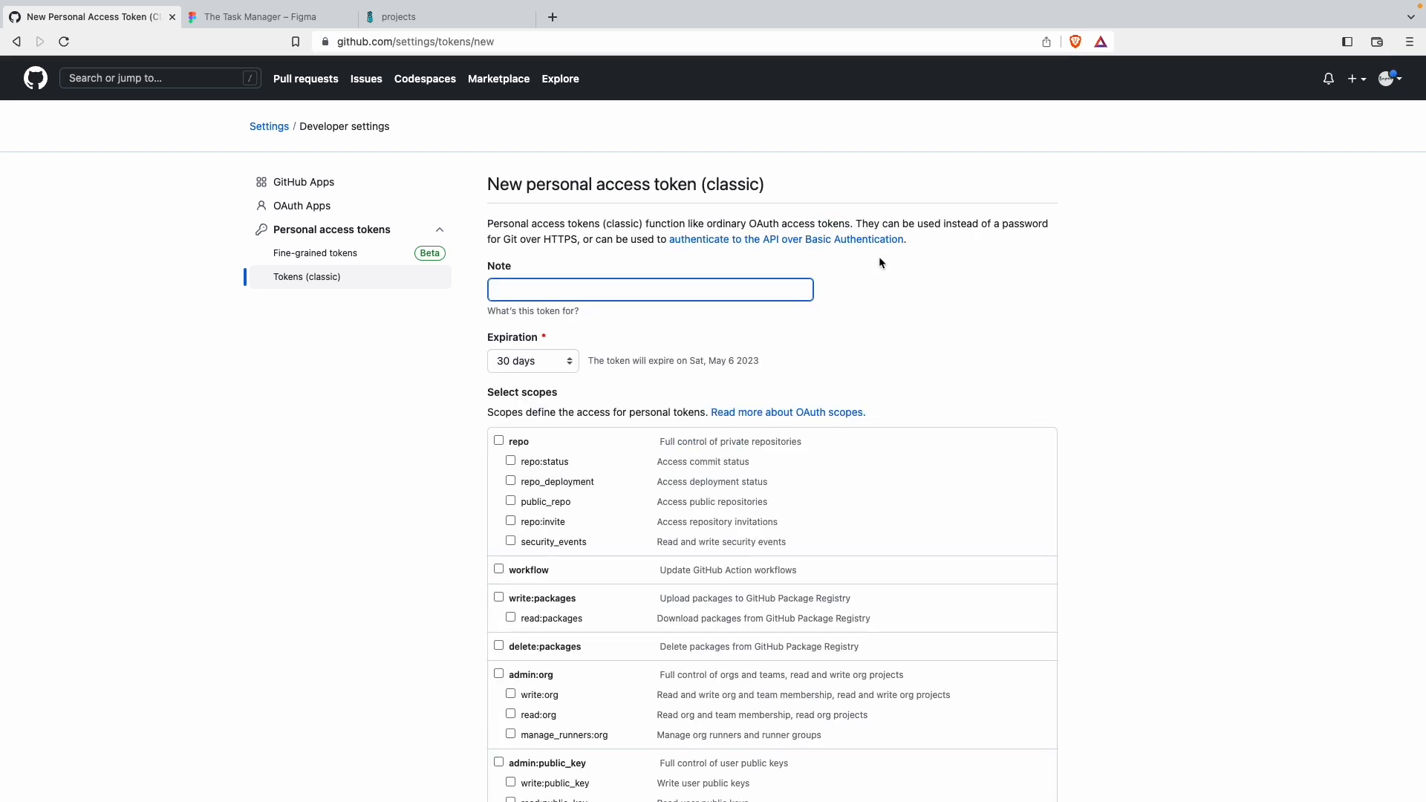
# Step: Generate the classic token with the note "impress", a 30-day expiration and the full repo scope
pyautogui.write('impress')
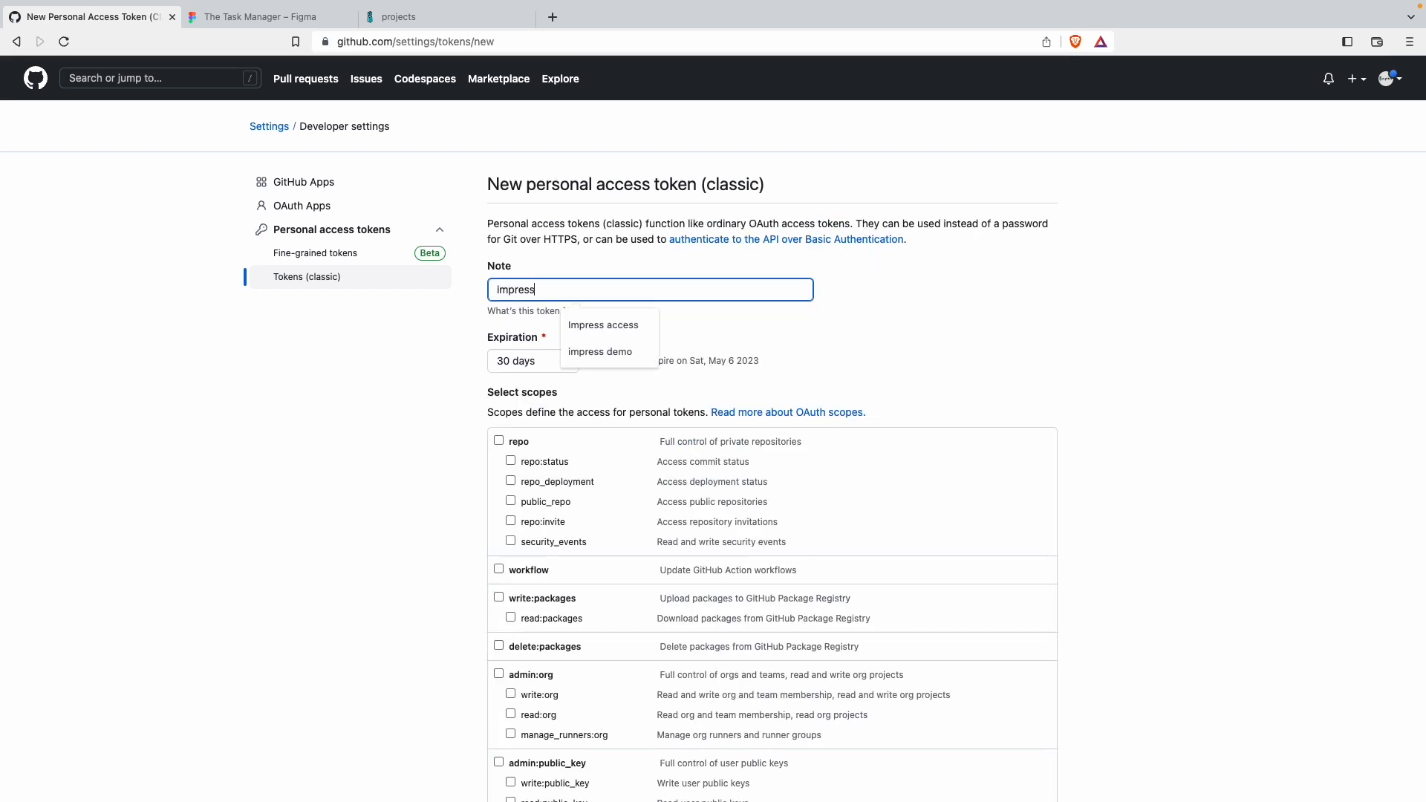
pyautogui.click(835, 327)
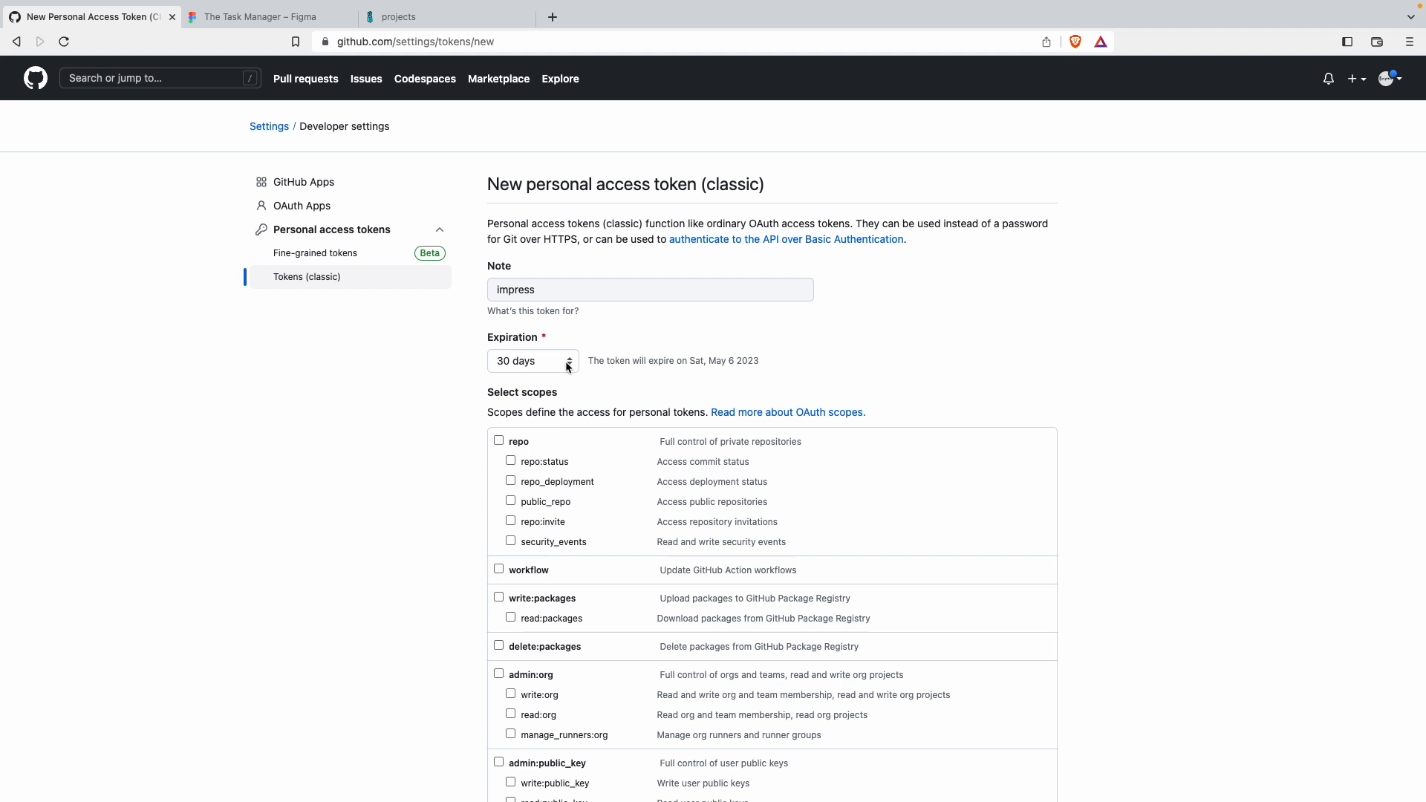
pyautogui.click(568, 363)
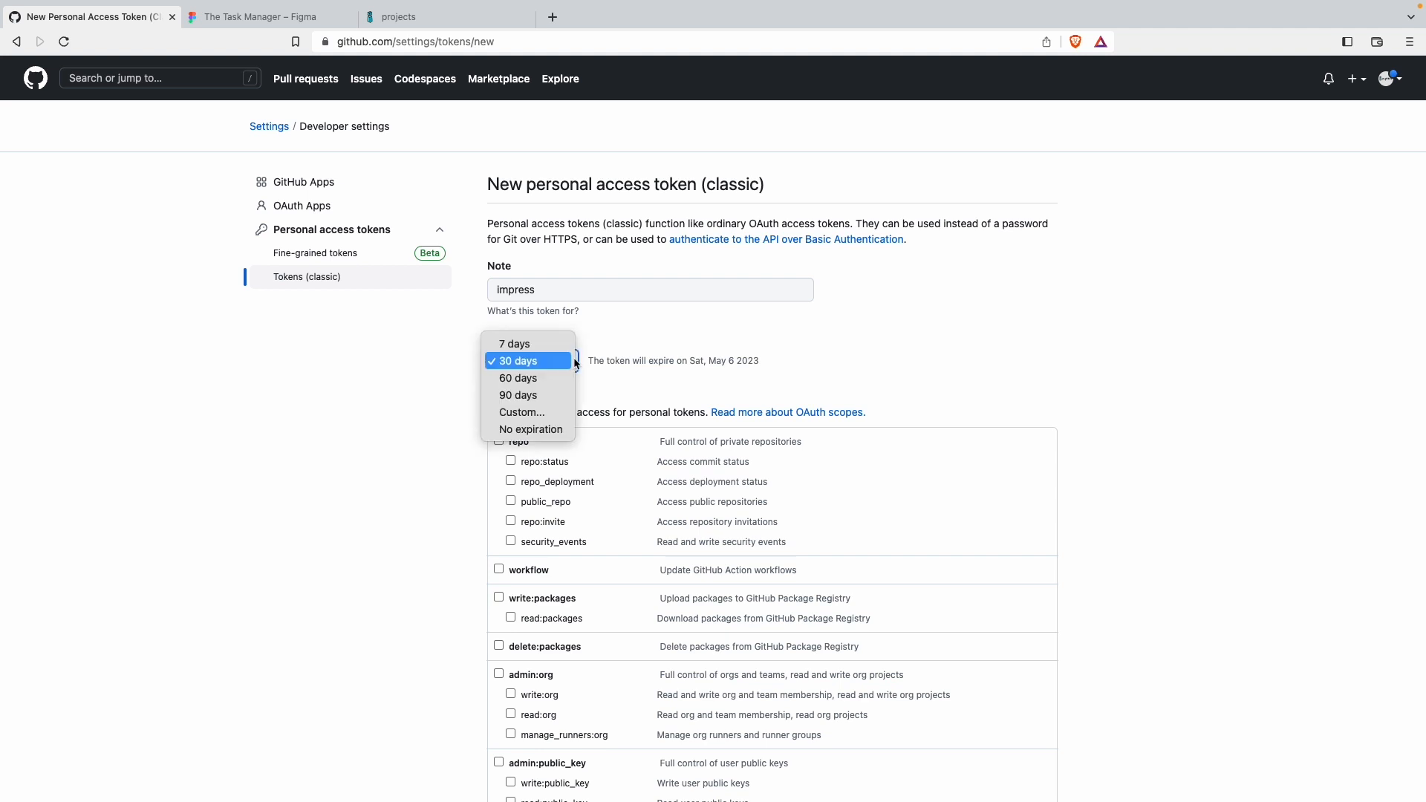
pyautogui.click(642, 327)
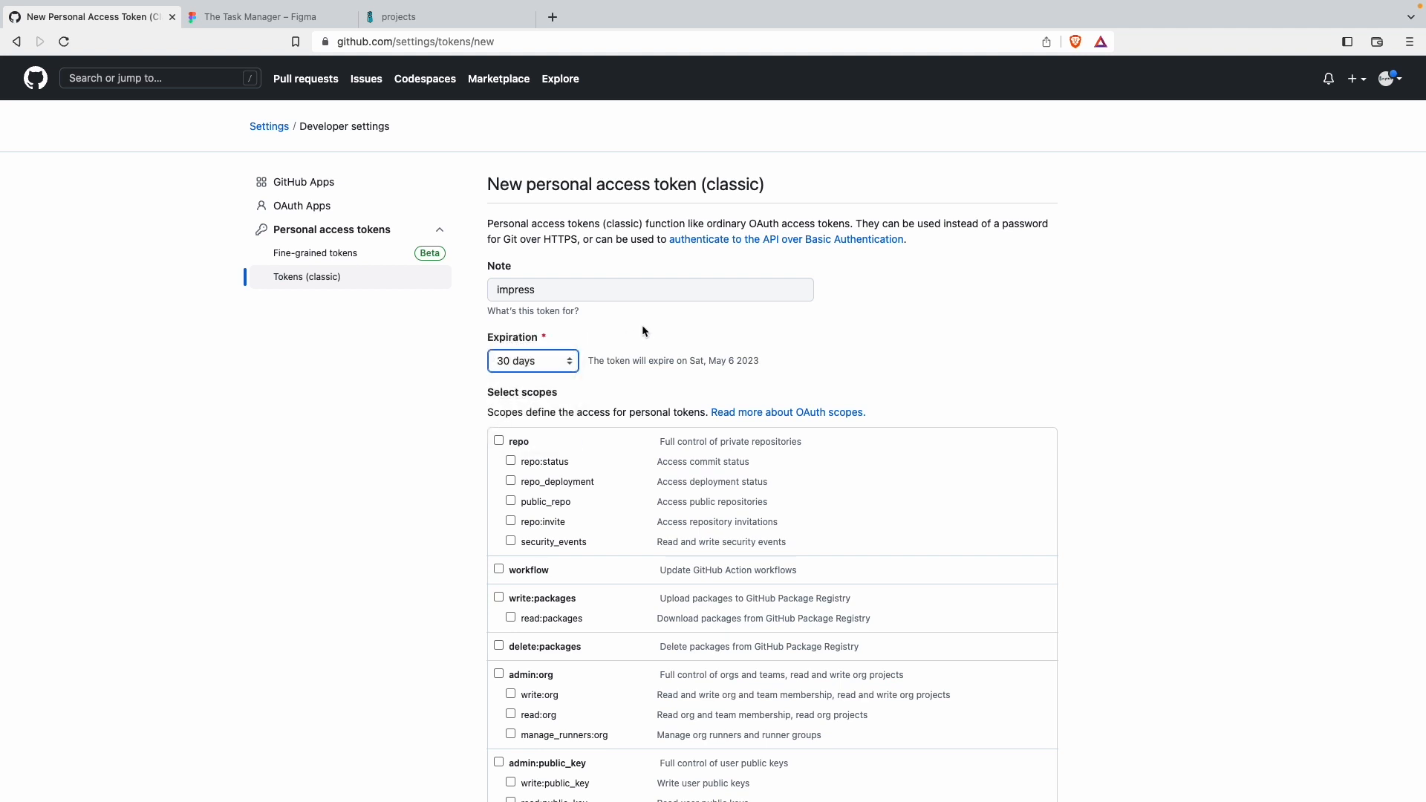
pyautogui.click(498, 441)
pyautogui.scroll(-10, 615, 465)
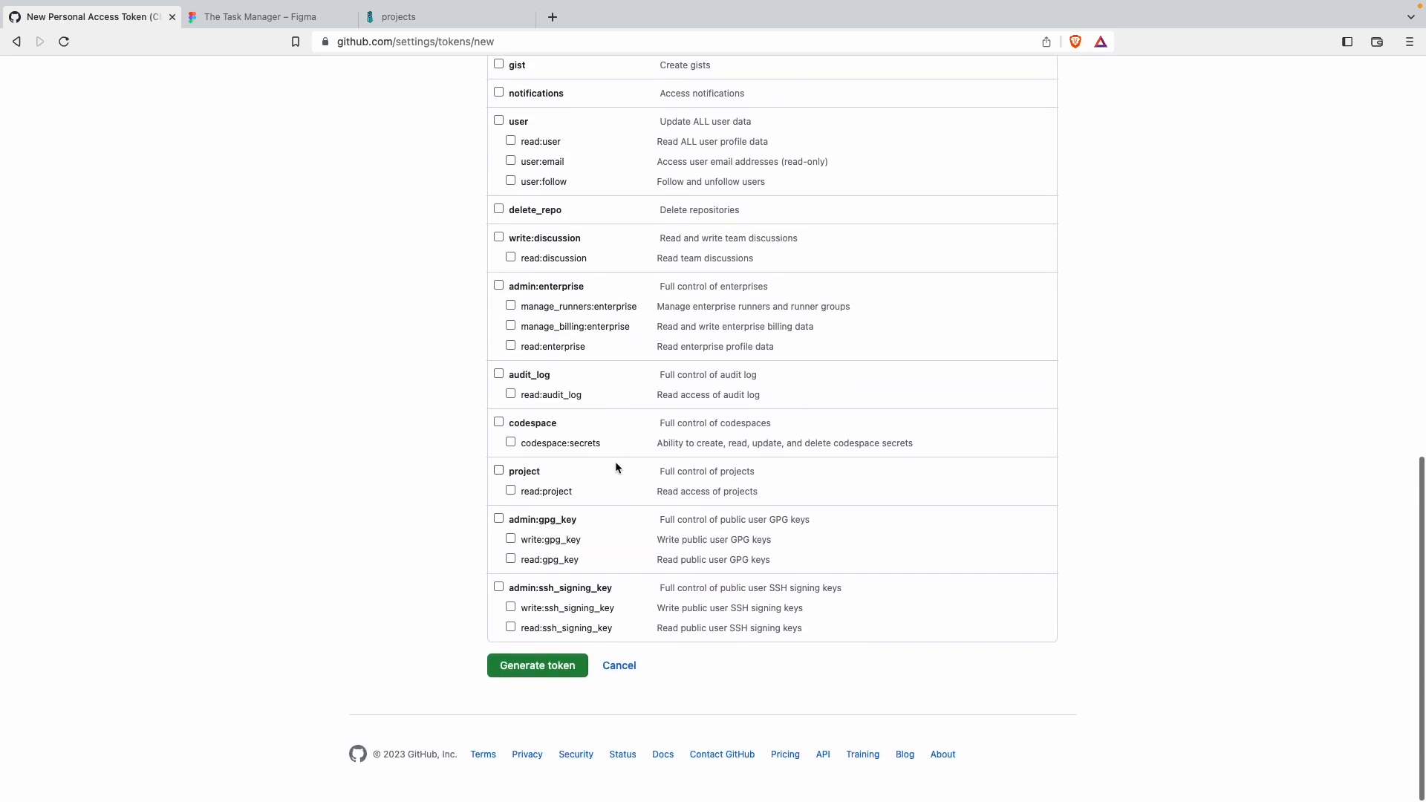
pyautogui.click(558, 668)
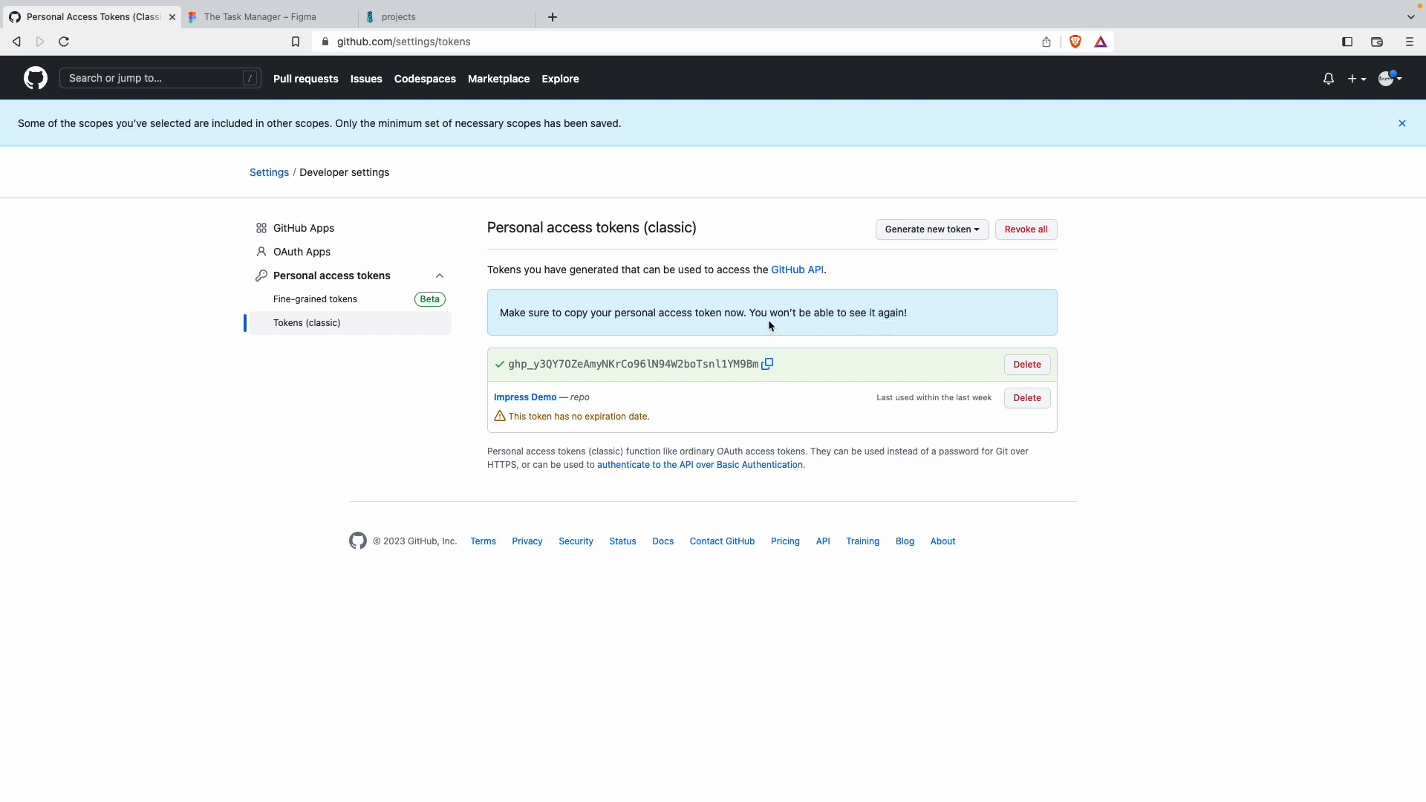
# Step: Copy the newly generated GitHub personal access token
pyautogui.moveTo(909, 313); pyautogui.dragTo(750, 313)
pyautogui.click(798, 346)
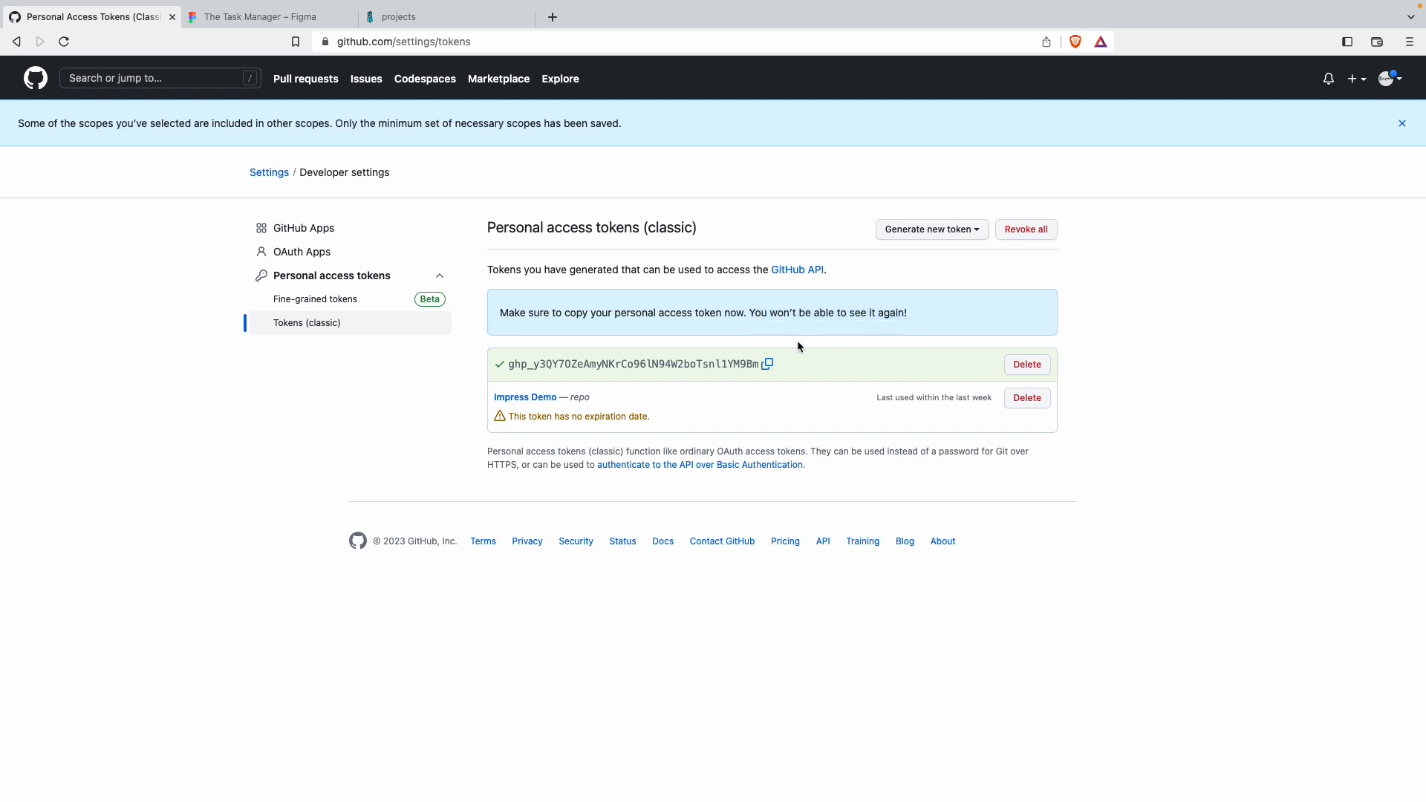
pyautogui.click(767, 365)
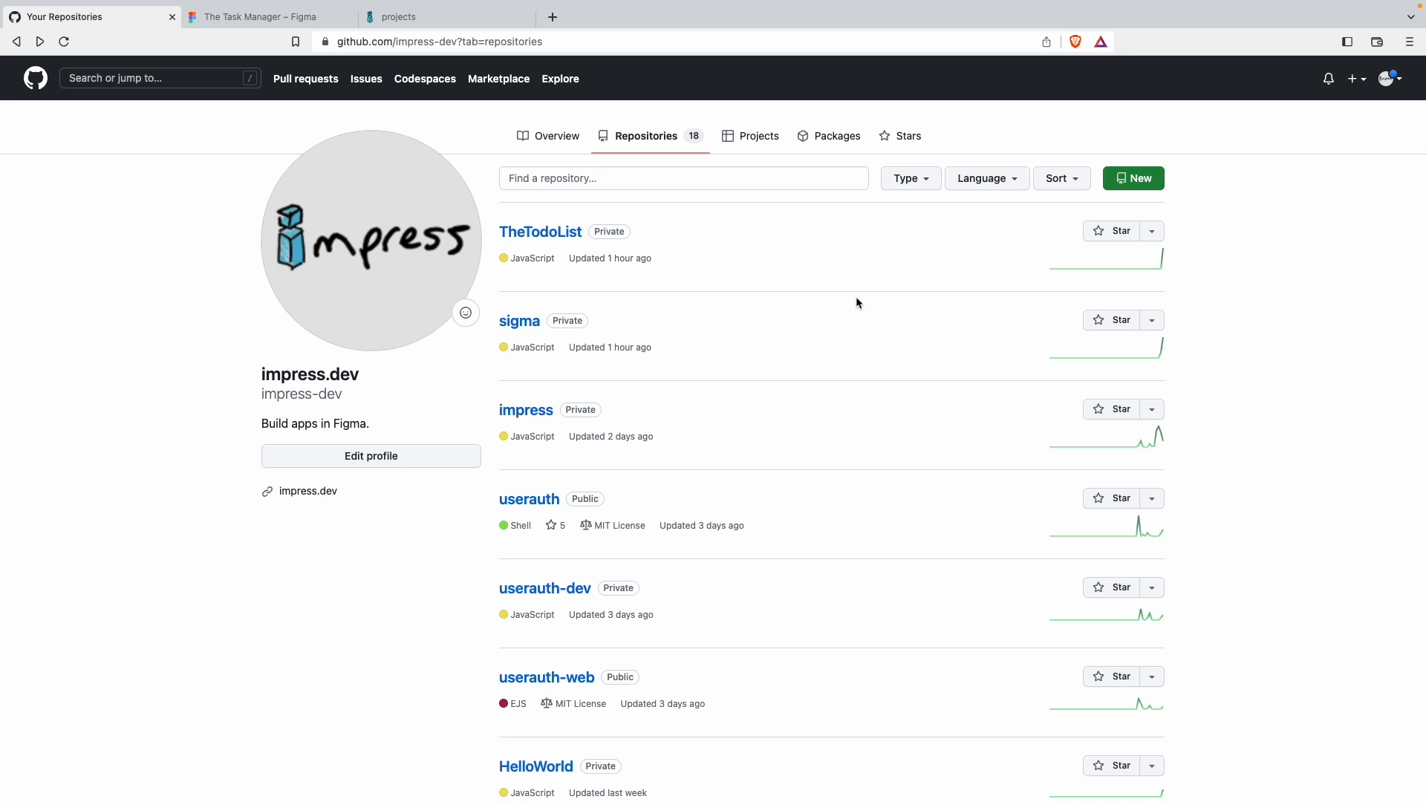
# Step: Create a new private repository named TheTaskManager
pyautogui.click(1130, 178)
pyautogui.click(704, 252)
pyautogui.write('TheTaskManager')
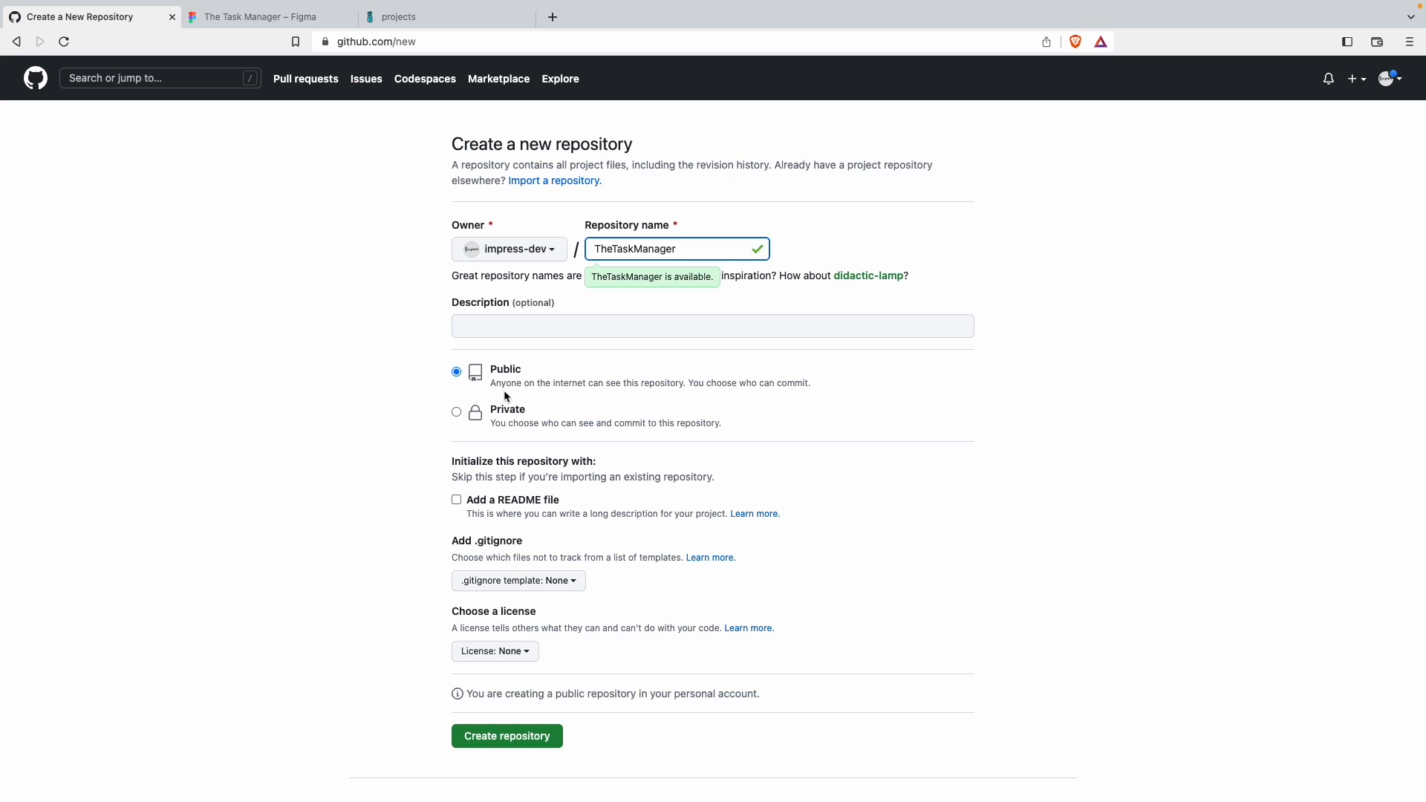
pyautogui.click(457, 412)
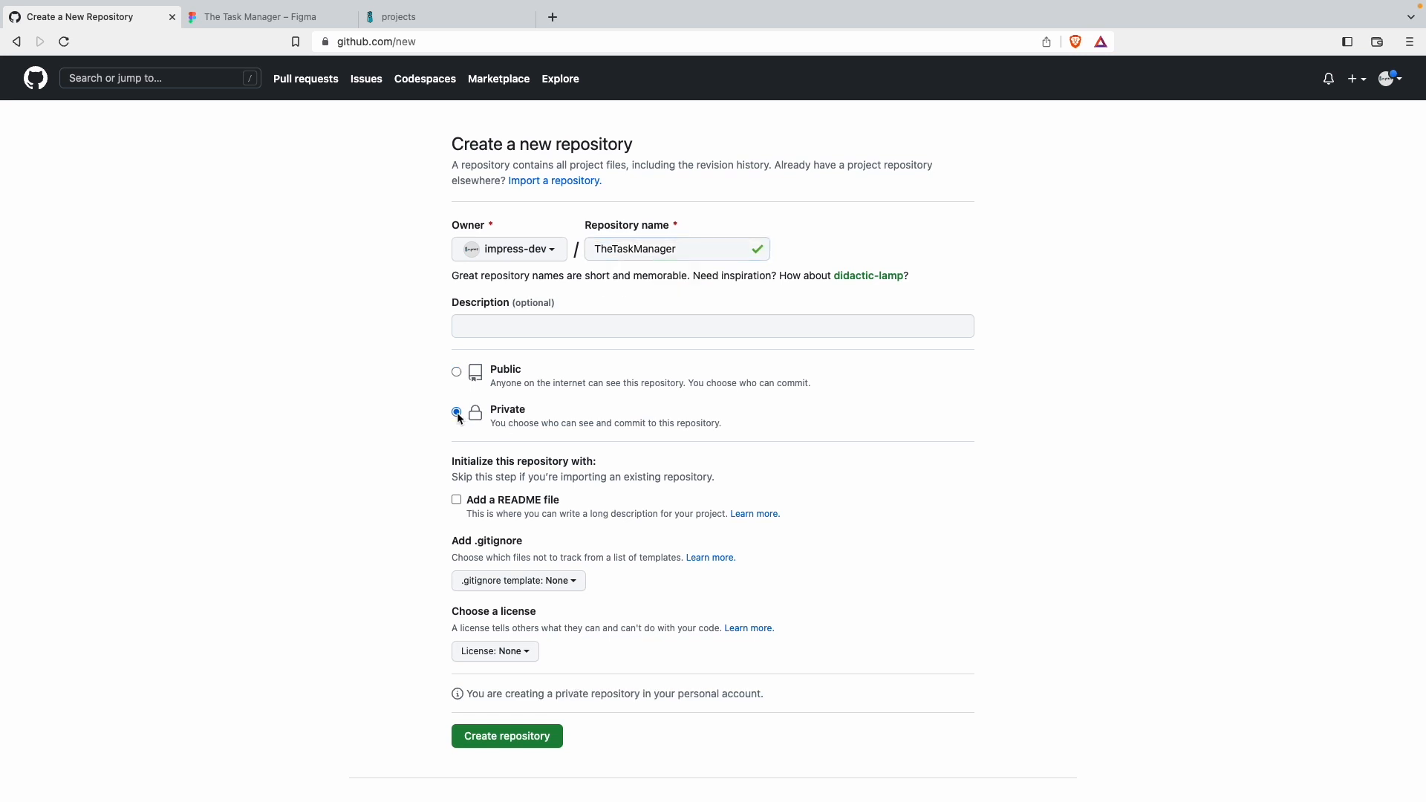
pyautogui.click(512, 738)
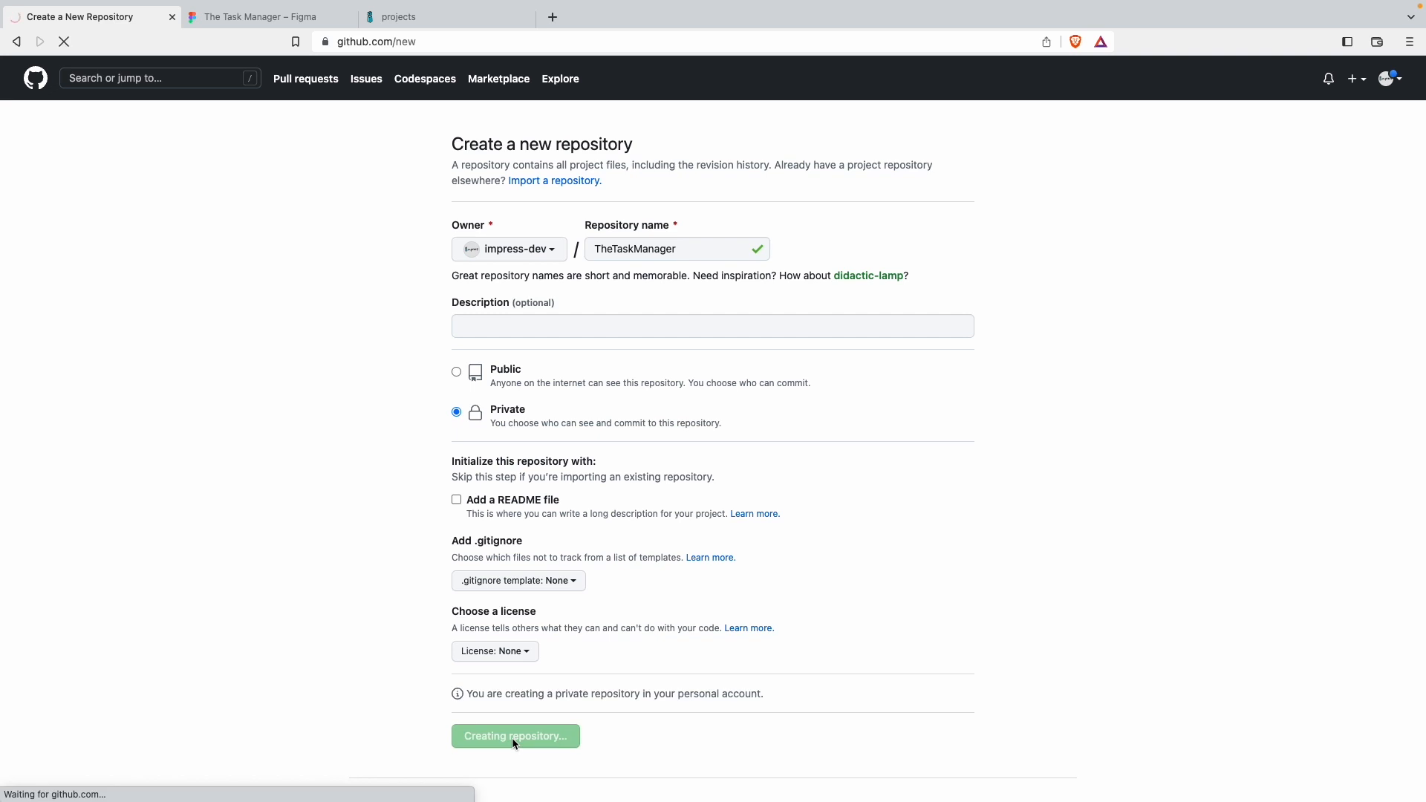
# Step: Switch to the Figma file The Task Manager and open the account settings
pyautogui.hotkey('ctrl', 'Tab')
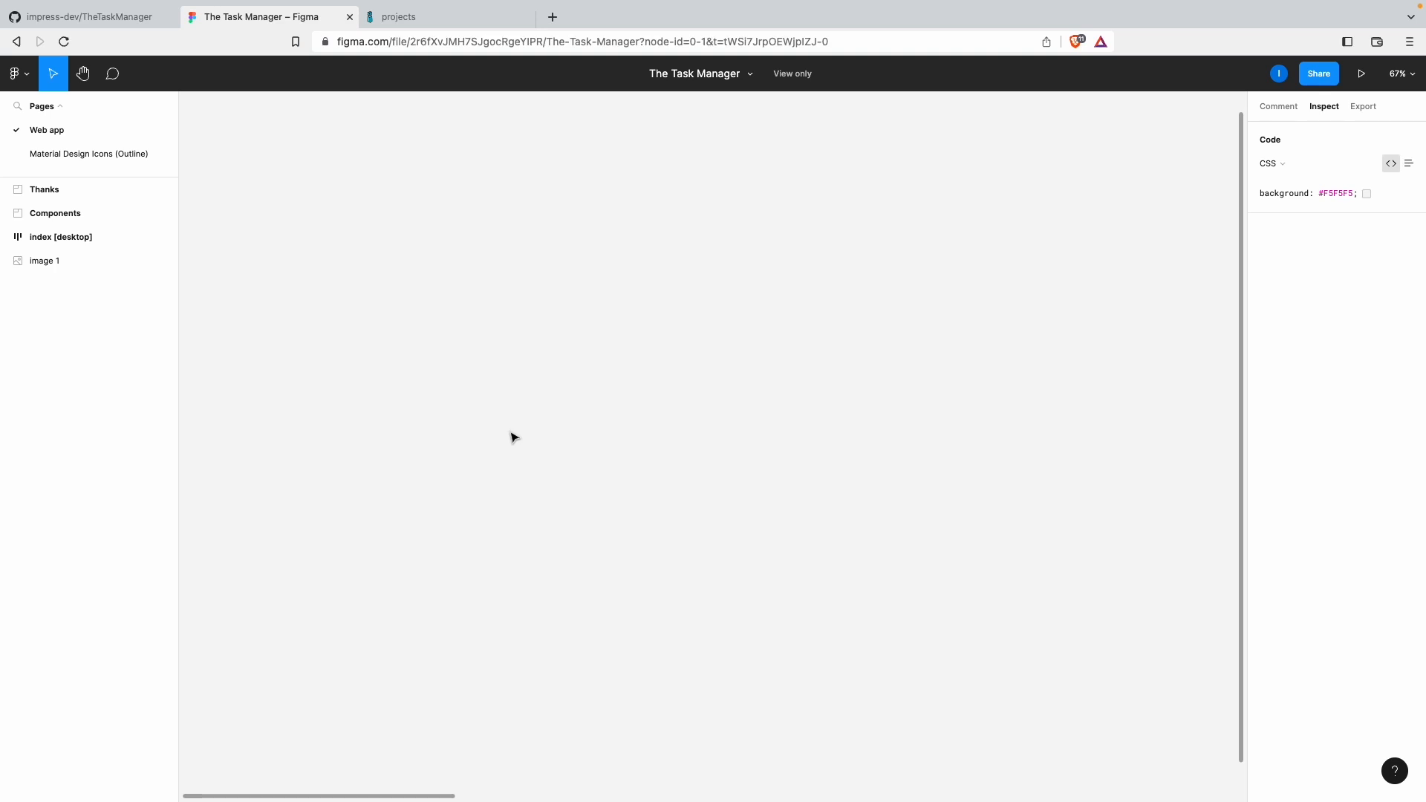
pyautogui.click(20, 74)
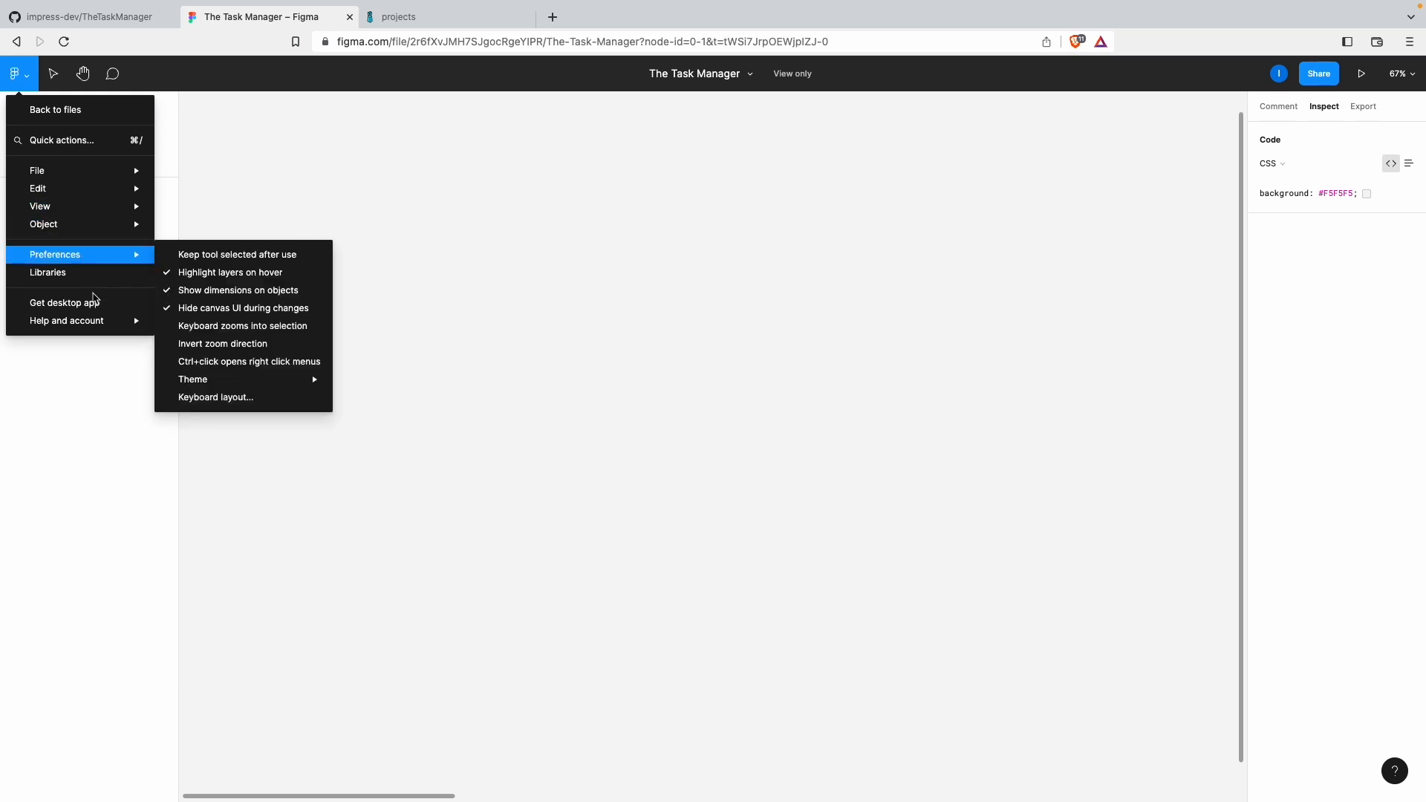
pyautogui.moveTo(106, 321)
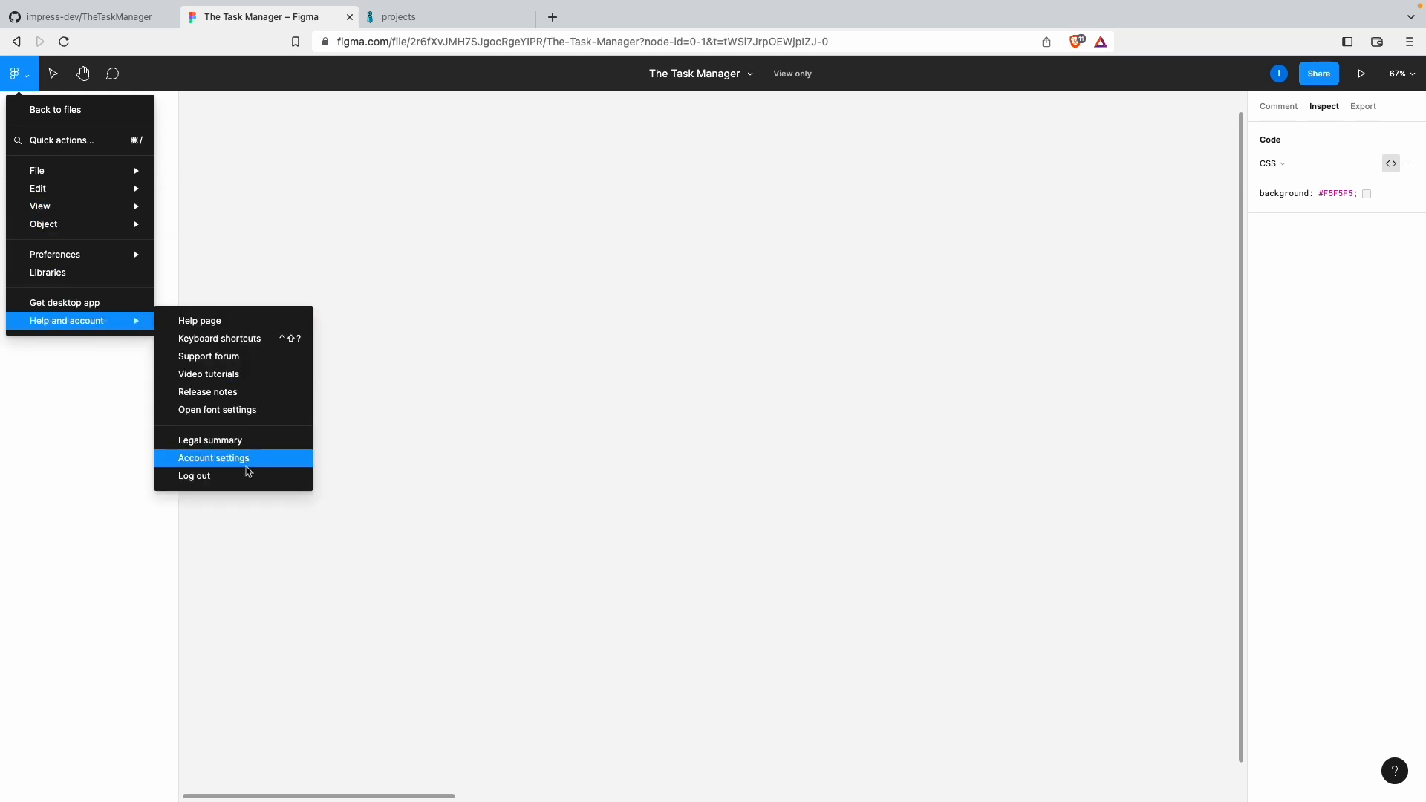
pyautogui.click(247, 461)
pyautogui.scroll(-10, 587, 513)
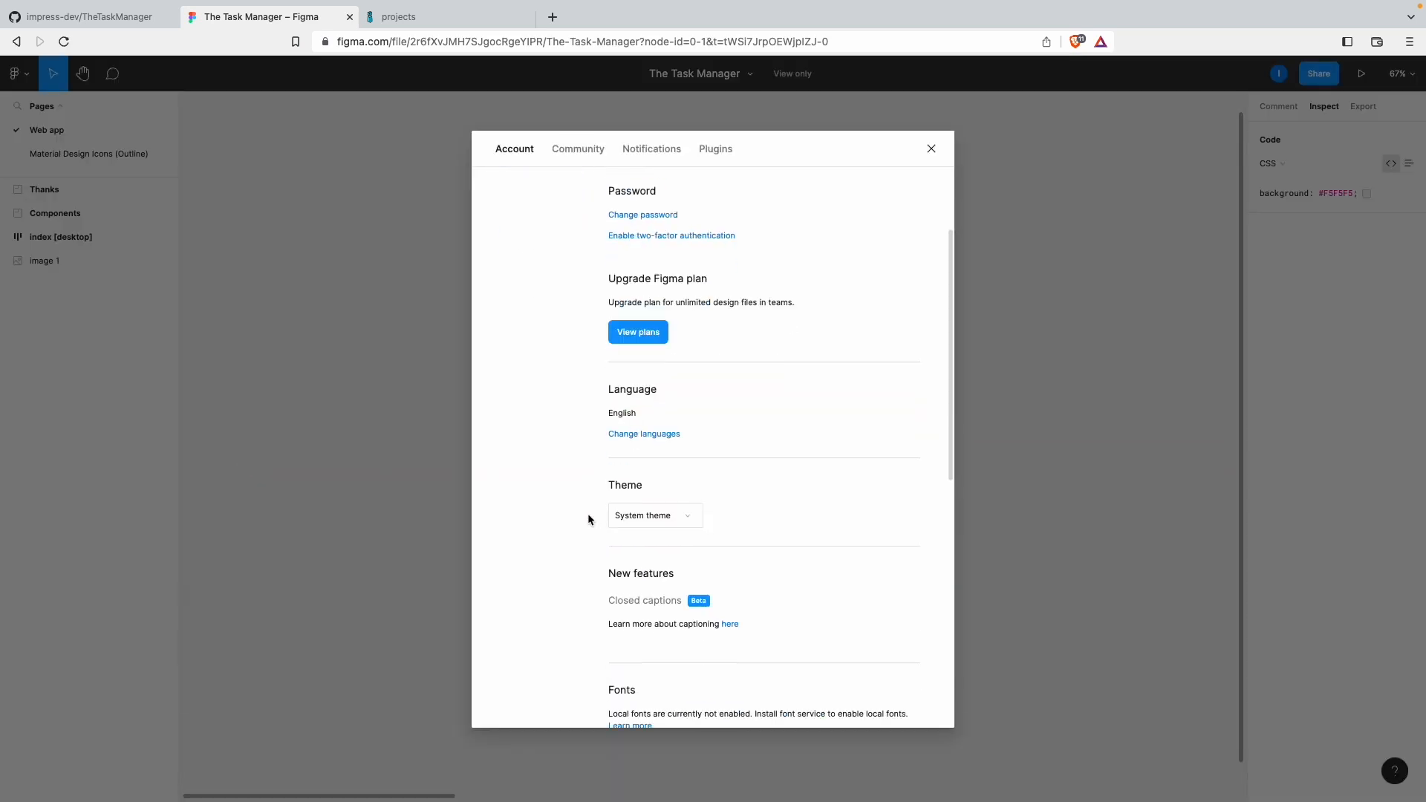
# Step: Create a new Figma personal access token with the description "impress demo"
pyautogui.click(670, 464)
pyautogui.write('impress demo')
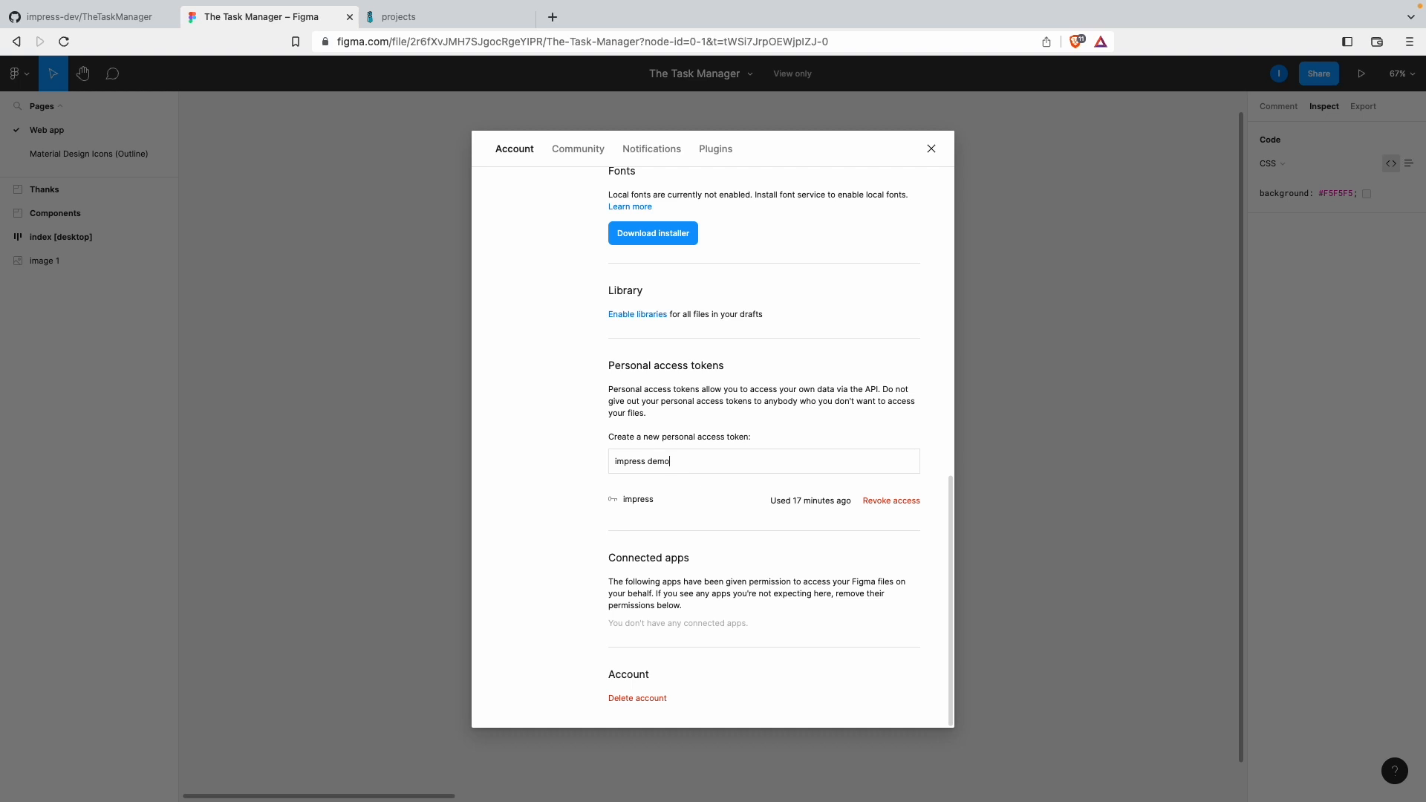
pyautogui.press('Return')
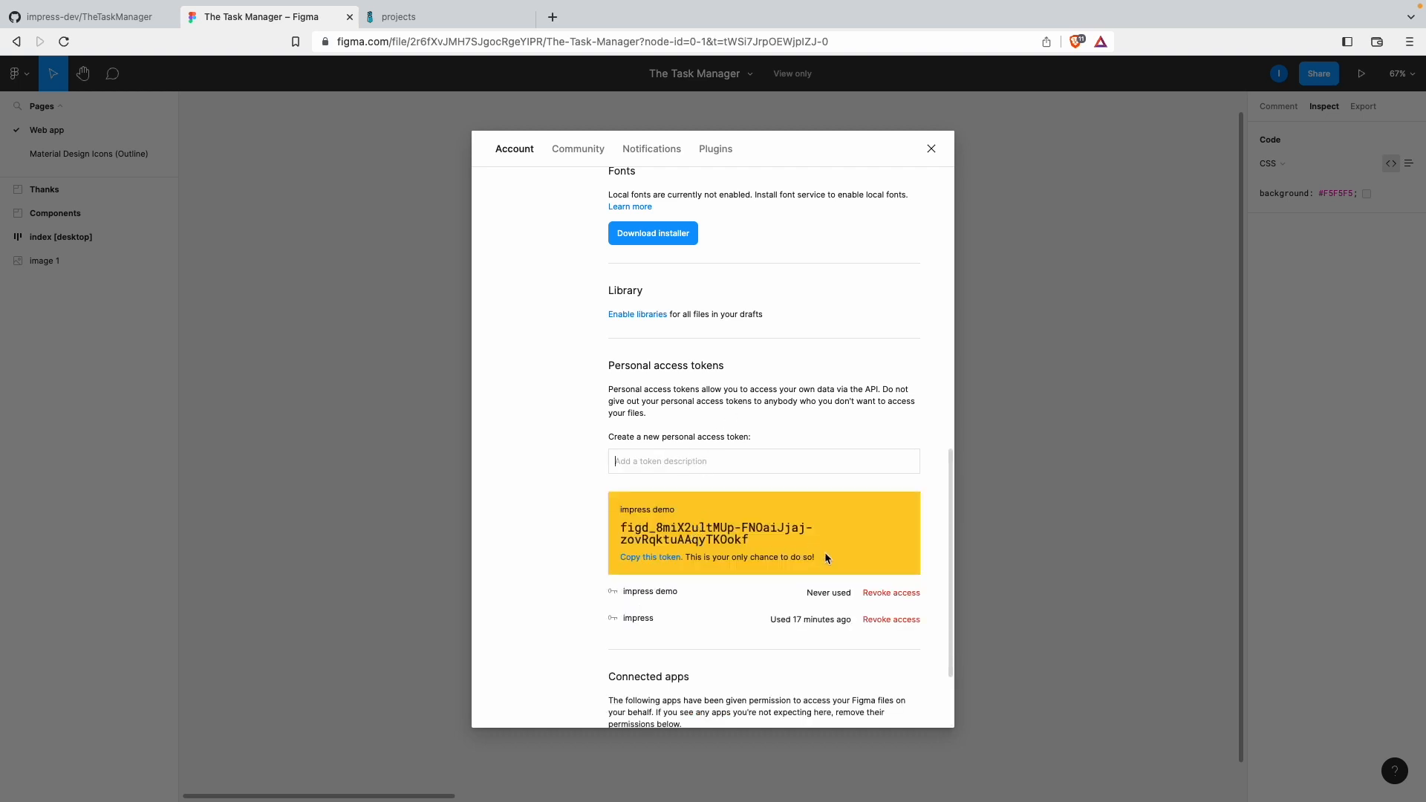
# Step: Copy the new Figma access token and close the account settings
pyautogui.moveTo(817, 556); pyautogui.dragTo(700, 561)
pyautogui.click(693, 560)
pyautogui.click(658, 562)
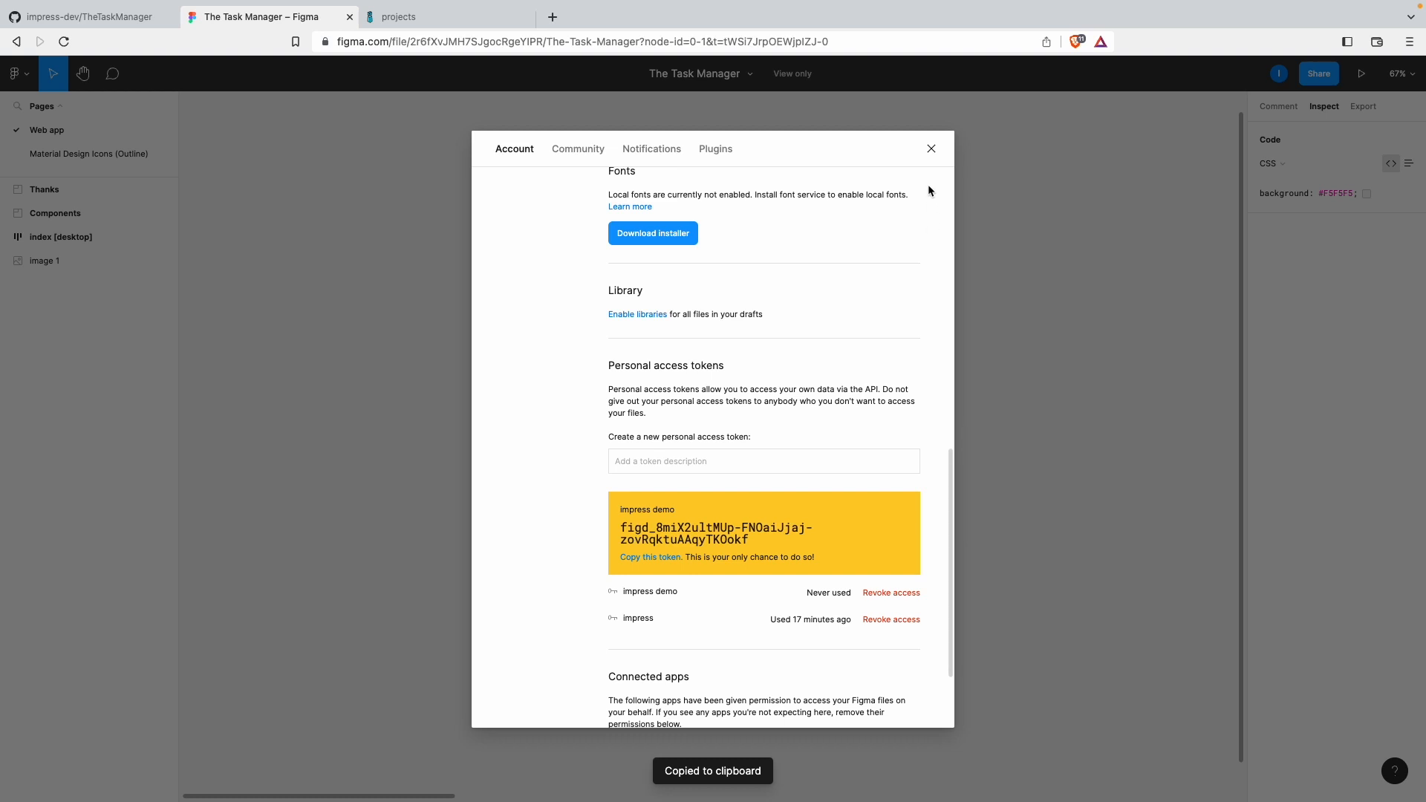
pyautogui.click(930, 149)
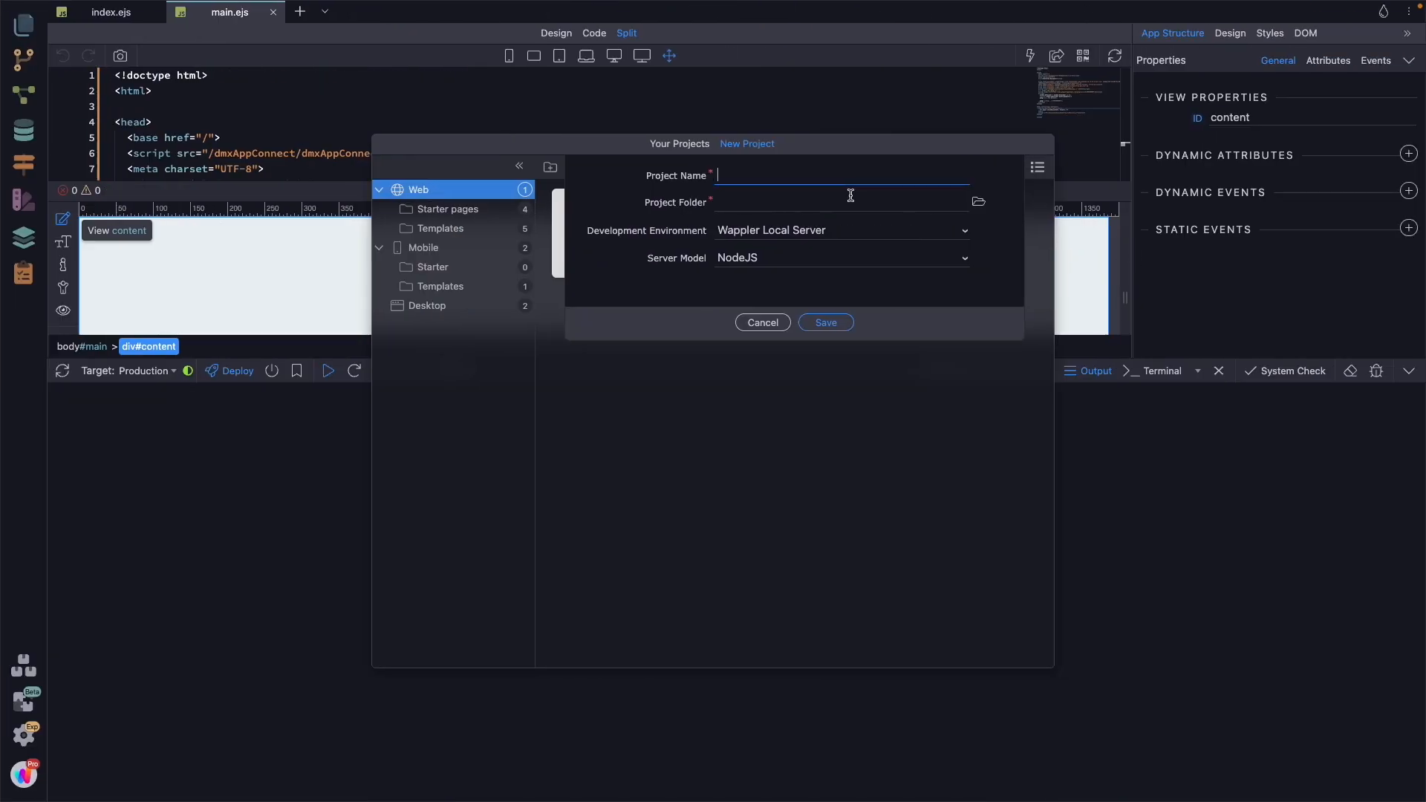
# Step: In Wappler, save a new NodeJS project named TheTaskManager on Wappler Local Server, using a new TheTaskManager folder inside Demo
pyautogui.write('TheTaskManager')
pyautogui.click(977, 202)
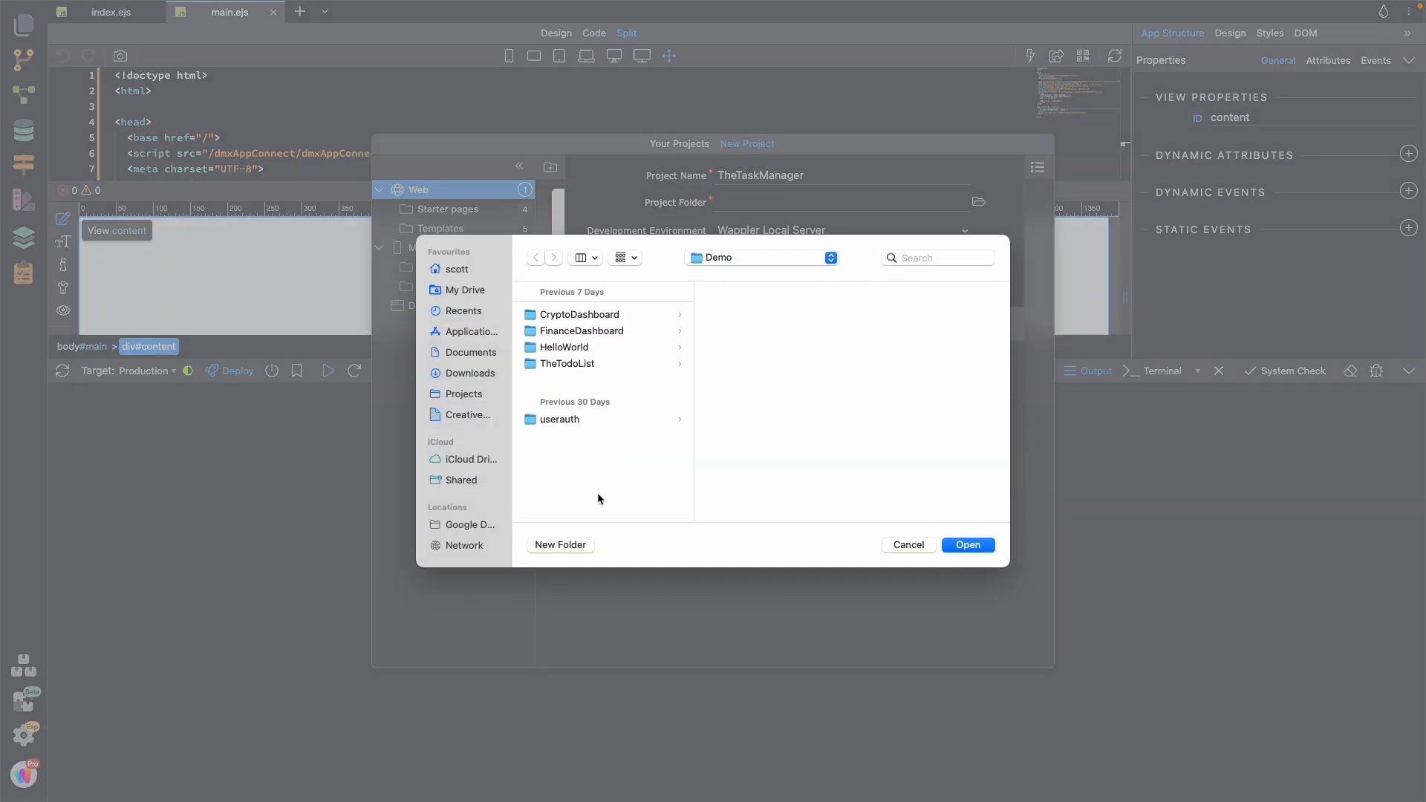
pyautogui.click(566, 544)
pyautogui.write('TheTas')
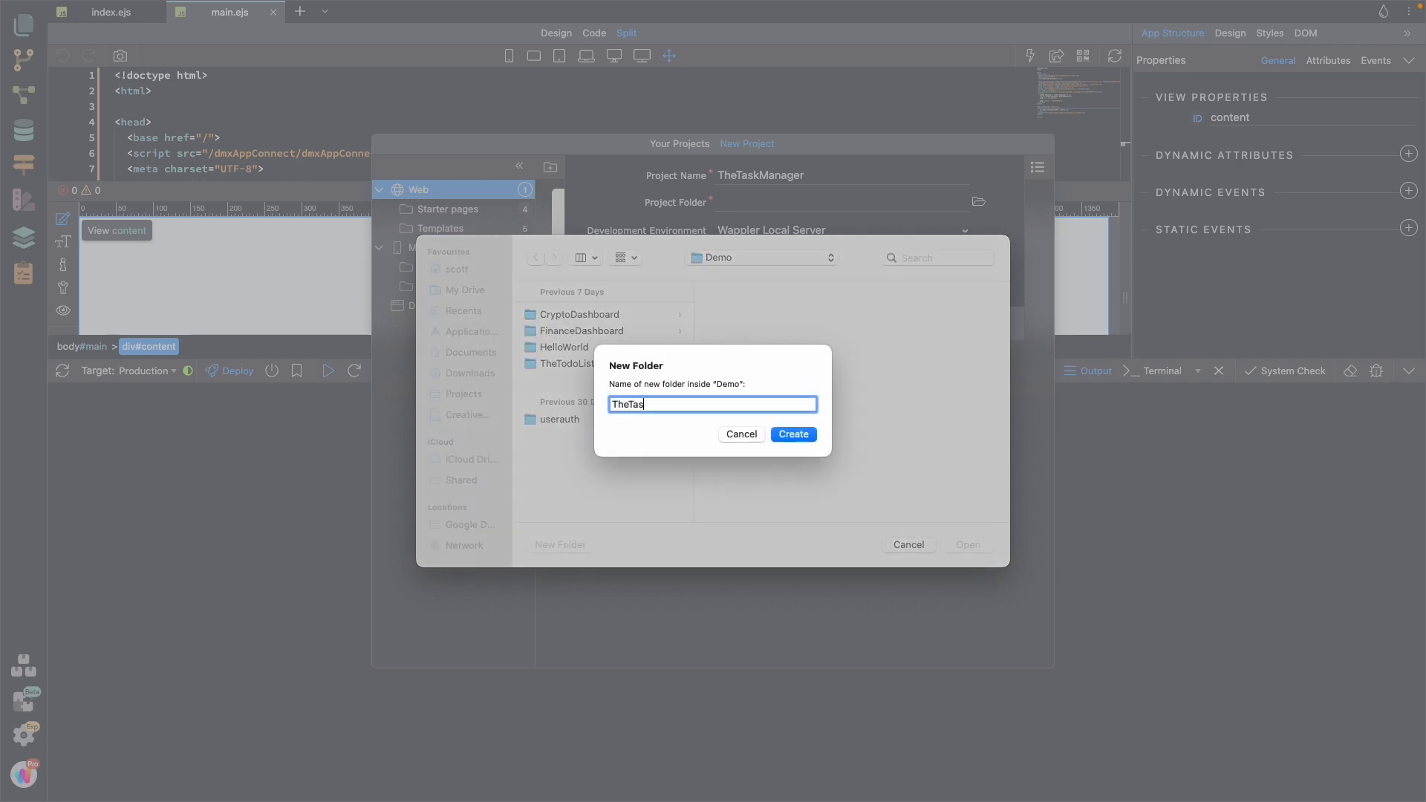
pyautogui.write('kManager')
pyautogui.click(793, 434)
pyautogui.click(967, 545)
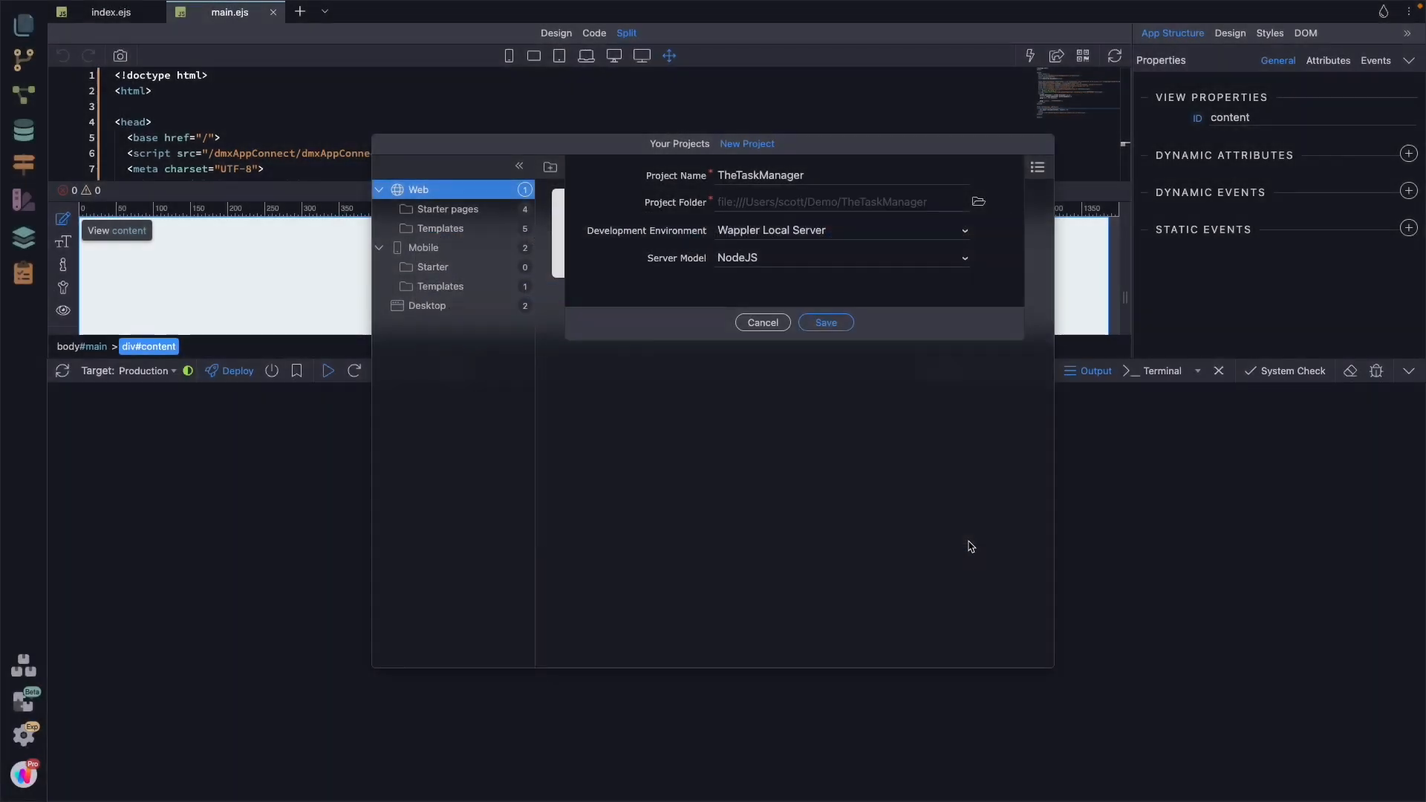
pyautogui.click(827, 323)
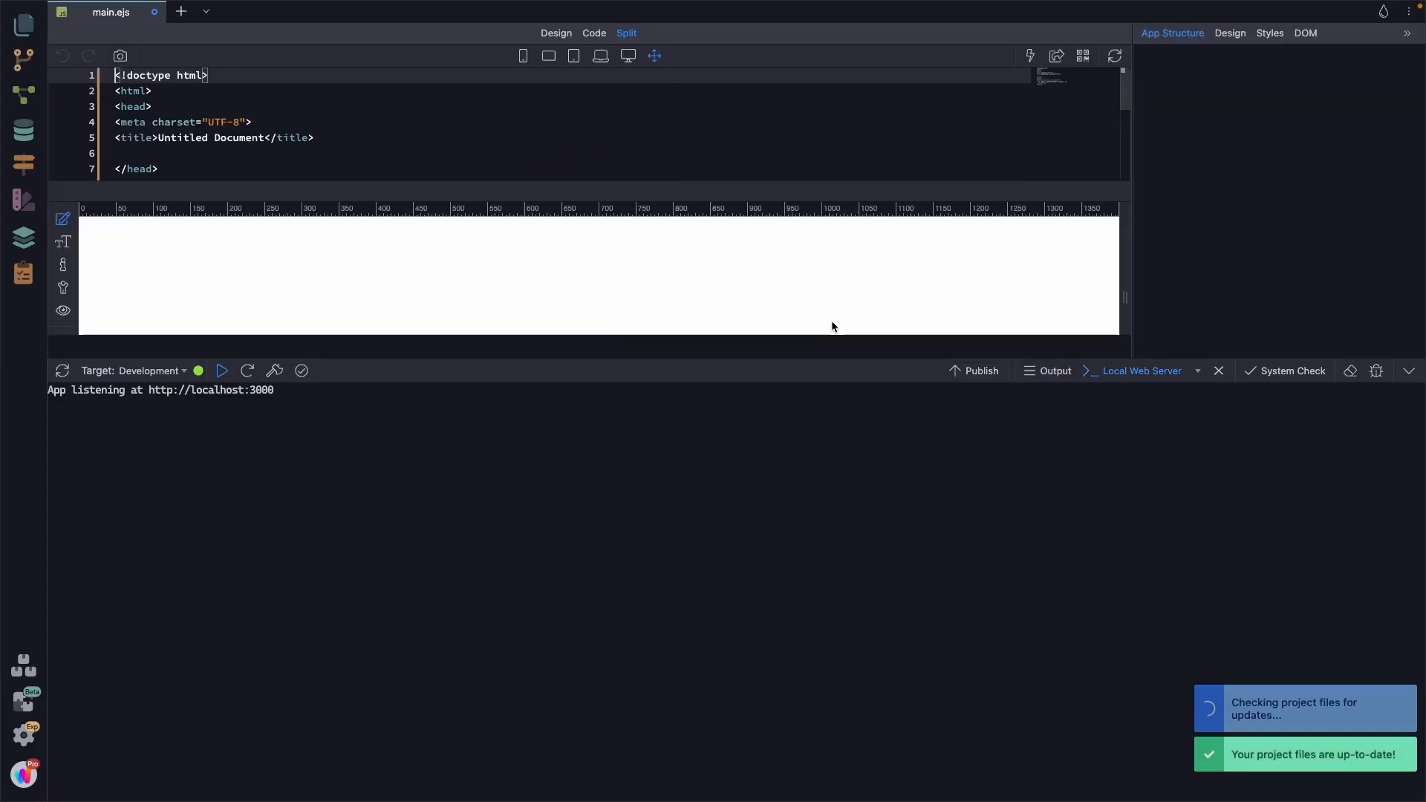
pyautogui.click(14, 65)
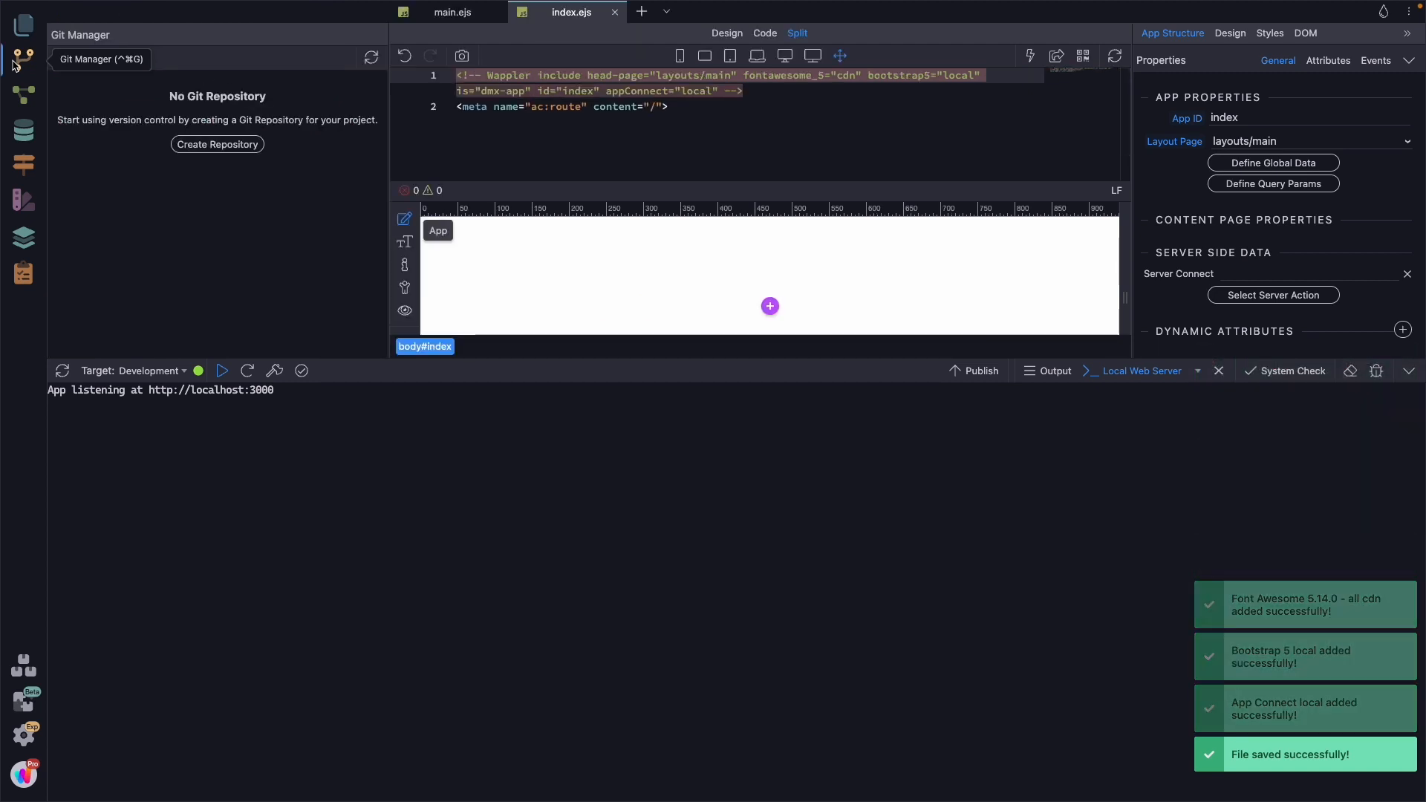
pyautogui.click(219, 145)
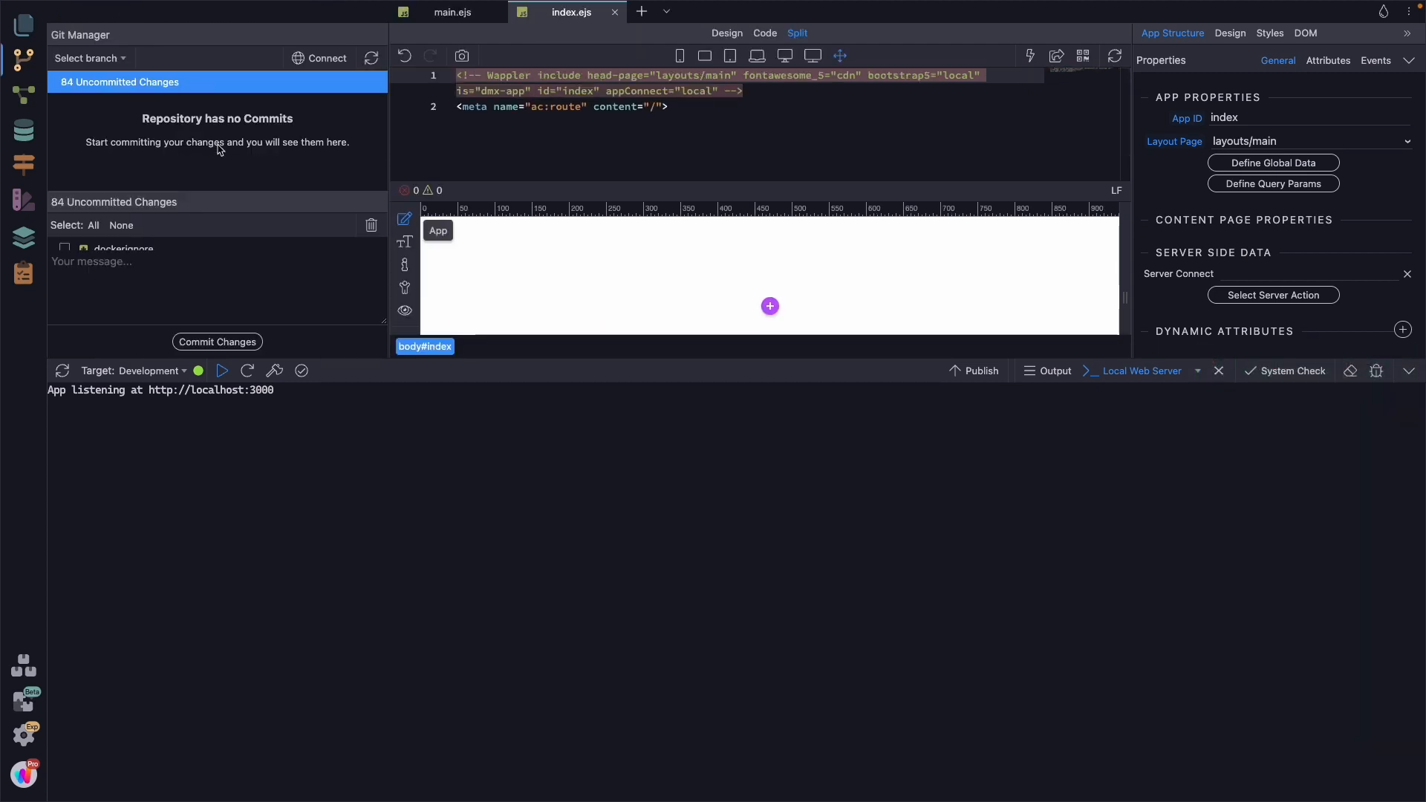
pyautogui.click(321, 59)
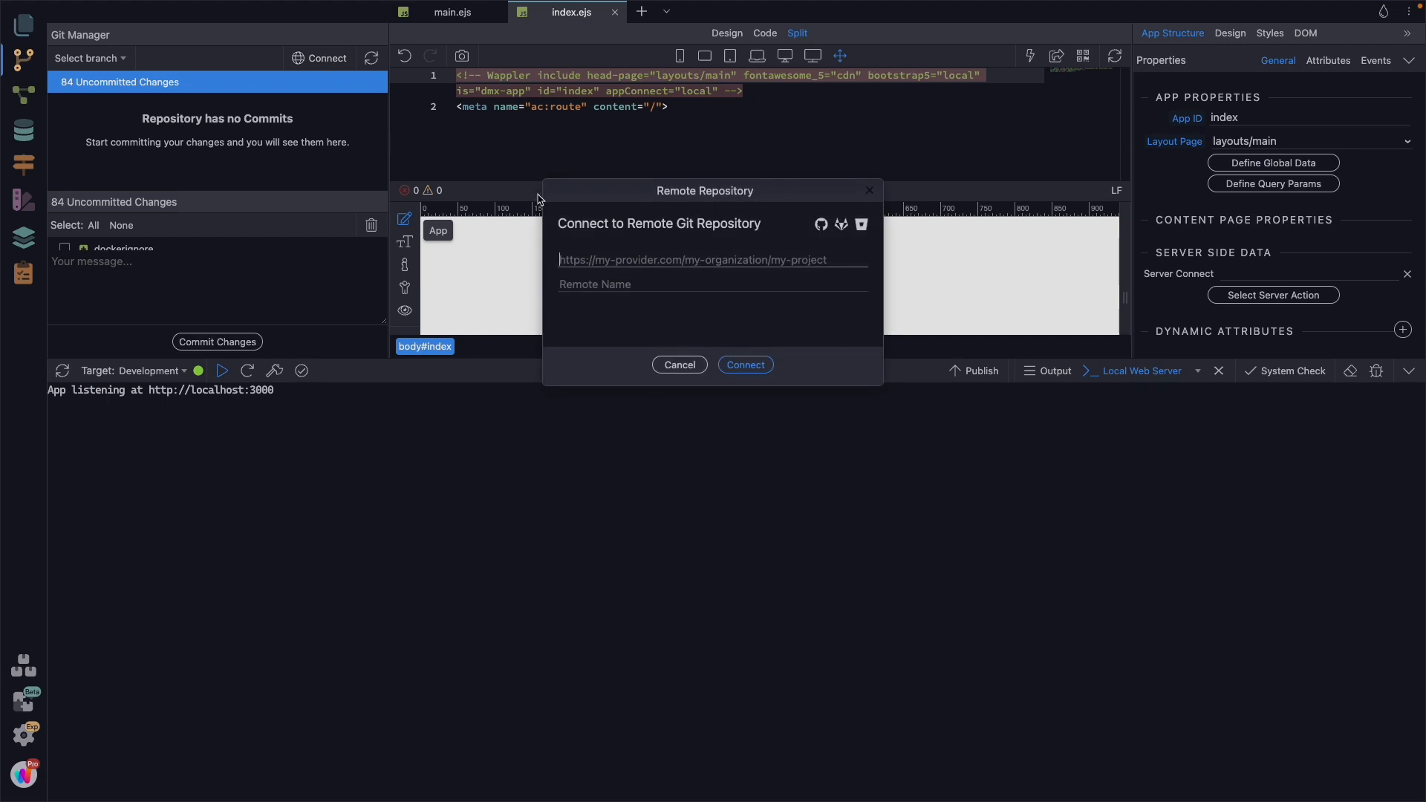
pyautogui.press('super+v')
pyautogui.press('Tab')
pyautogui.write('origin')
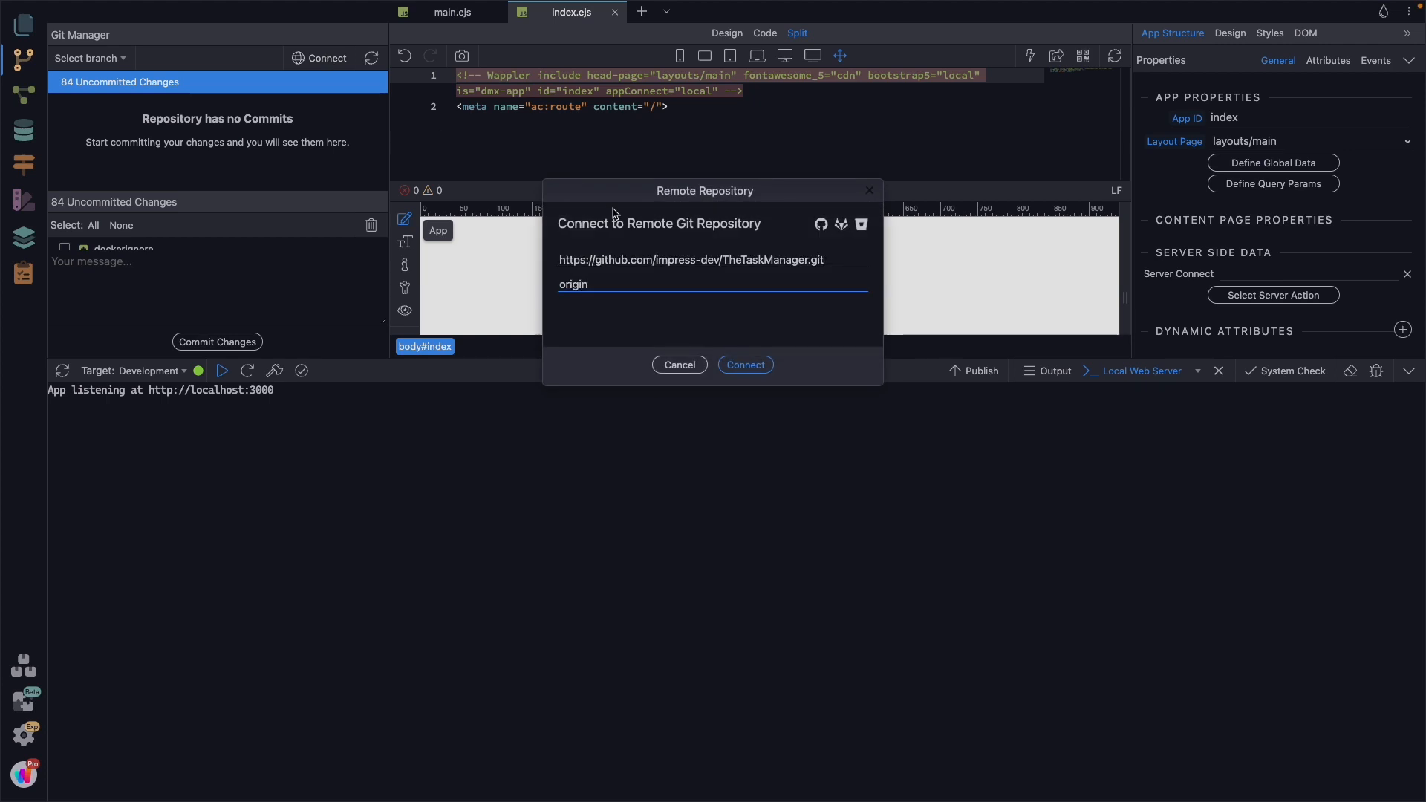
pyautogui.click(746, 364)
pyautogui.click(727, 329)
pyautogui.click(728, 328)
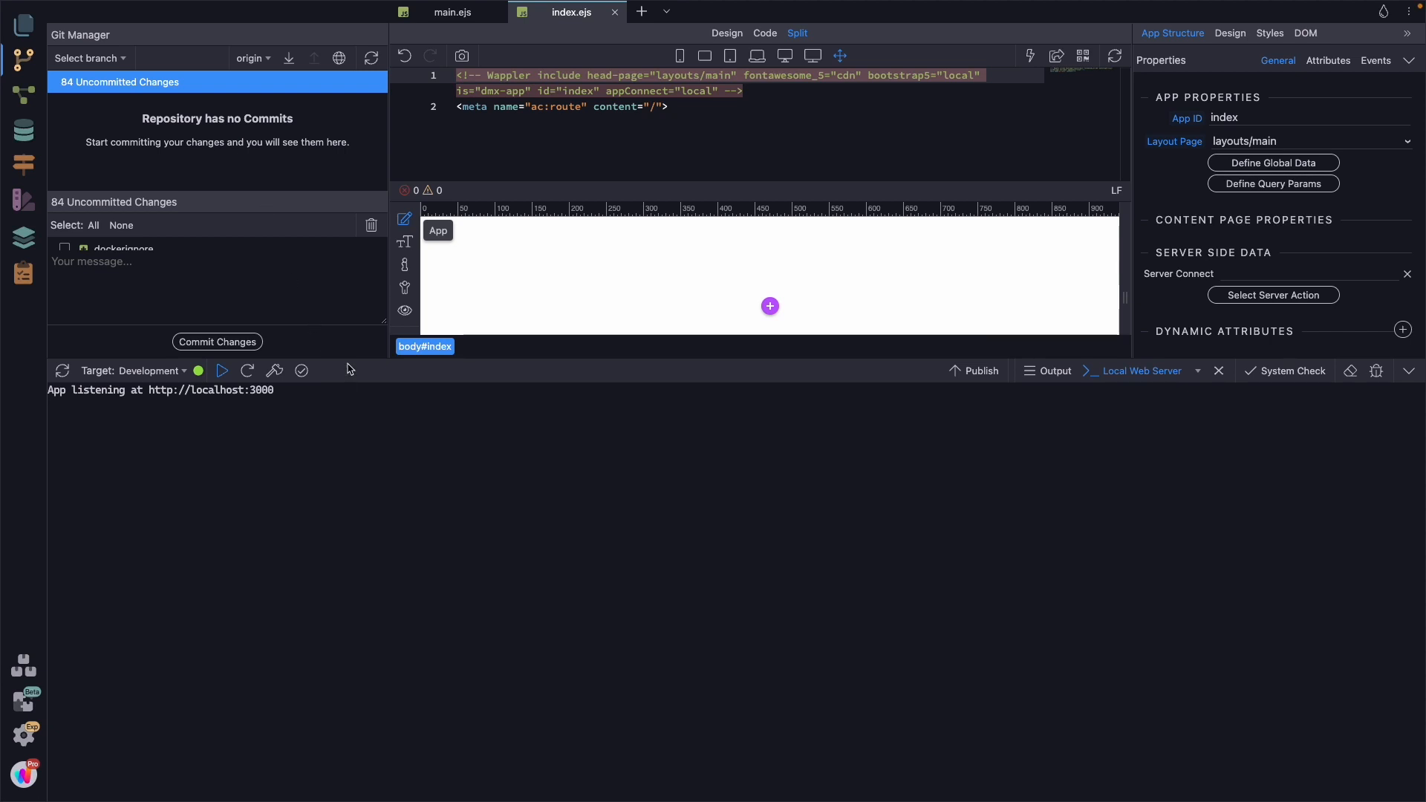
# Step: Commit all uncommitted project files with the message "Initial project files" and push the master branch to origin
pyautogui.moveTo(350, 362); pyautogui.dragTo(352, 589)
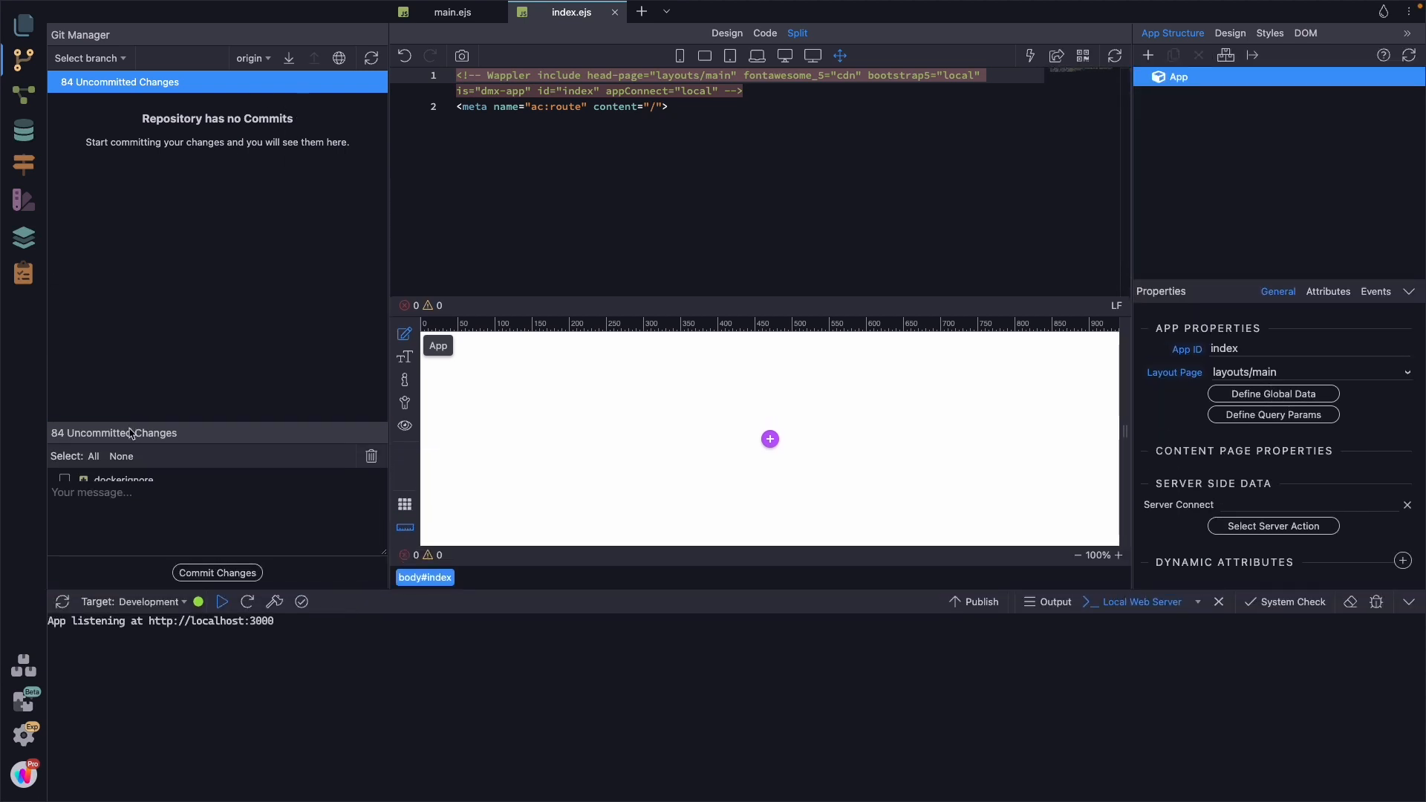
pyautogui.moveTo(132, 421); pyautogui.dragTo(129, 333)
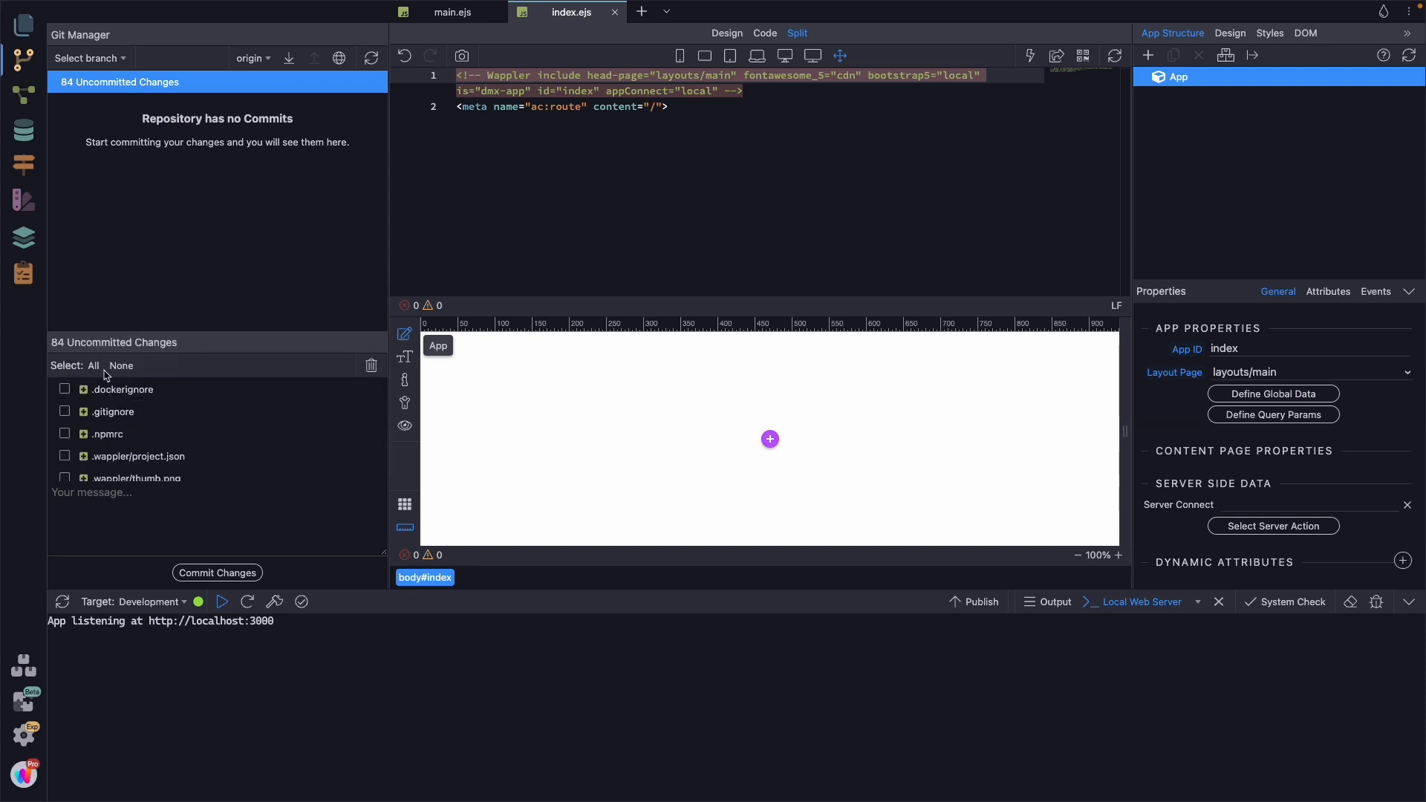
pyautogui.click(118, 527)
pyautogui.write('Initial')
pyautogui.write('ojec')
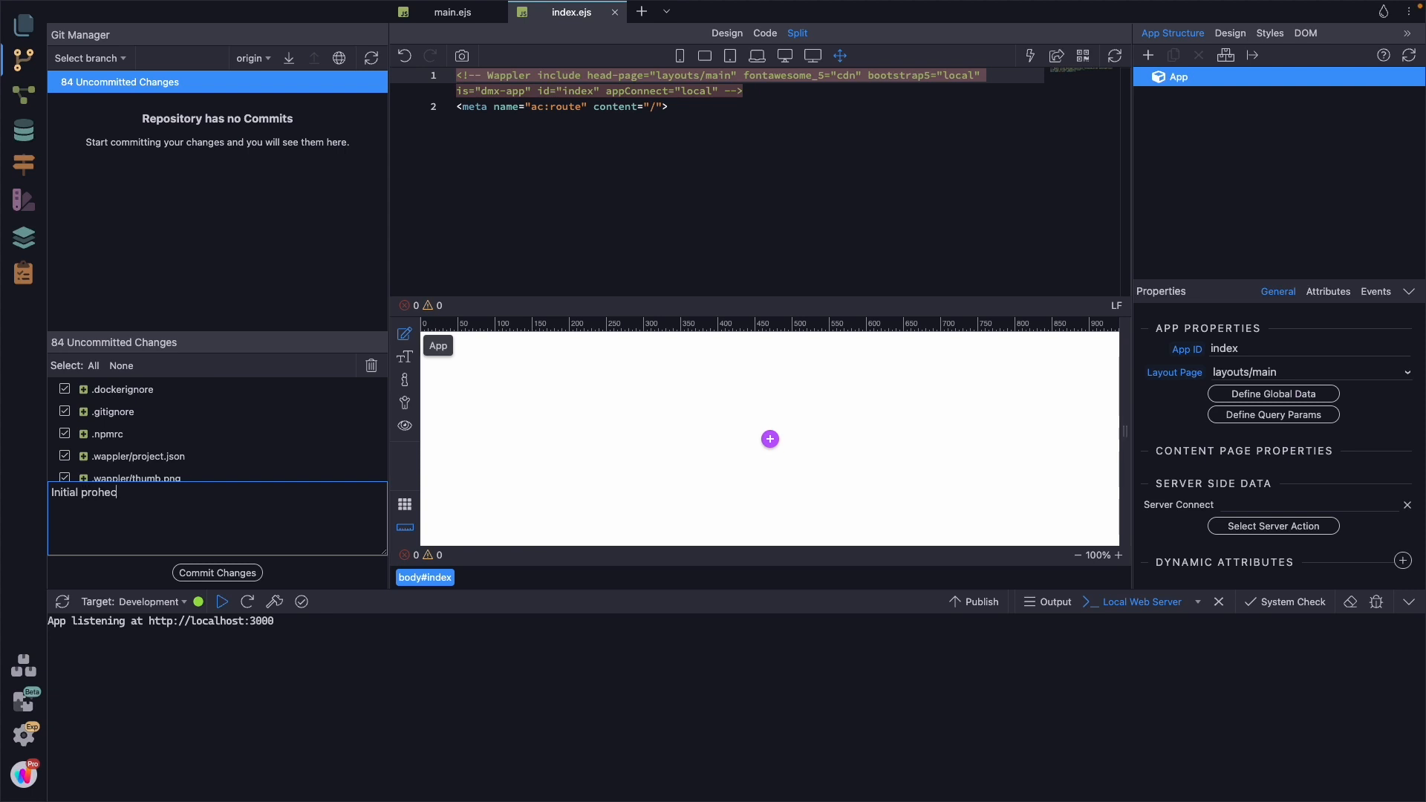
pyautogui.write('t files')
pyautogui.click(220, 573)
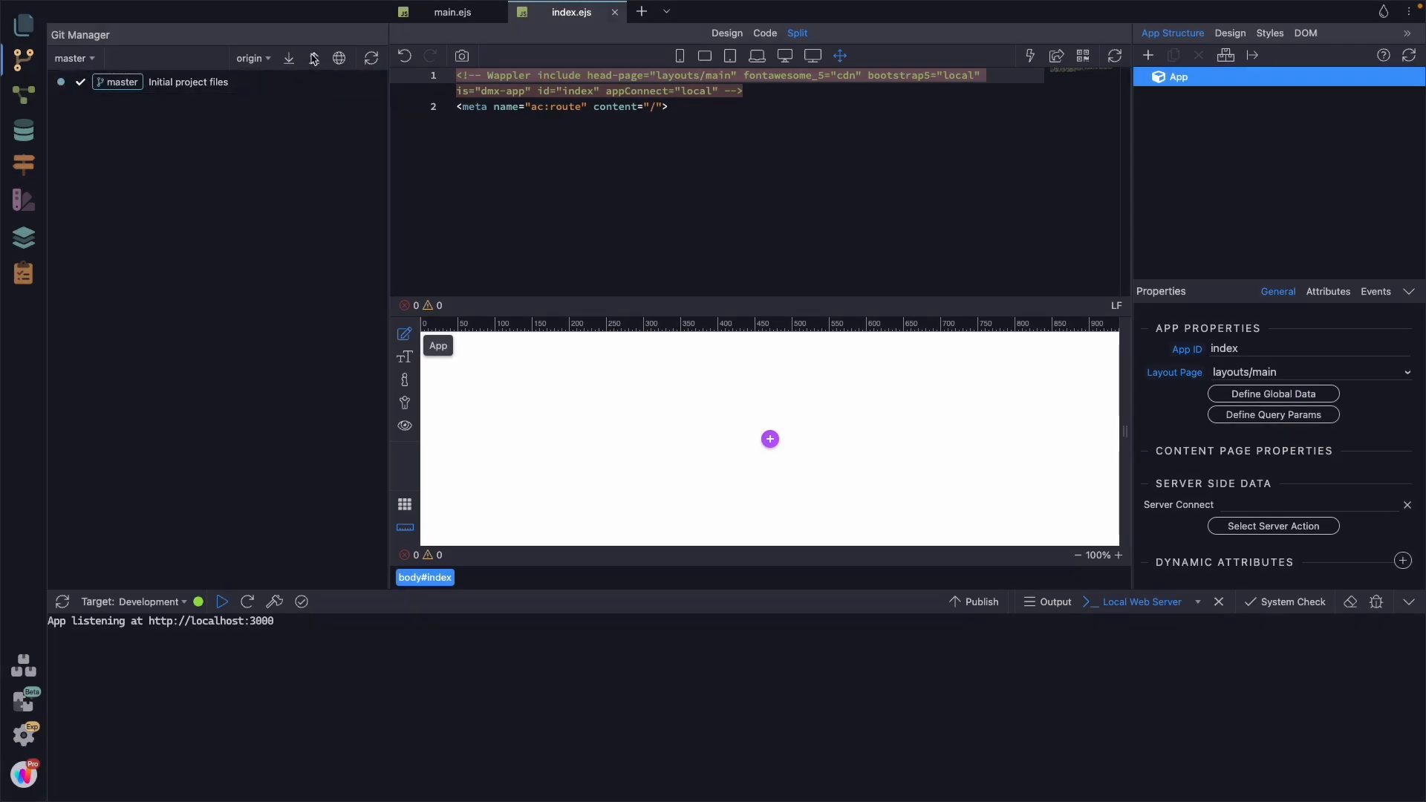
pyautogui.click(316, 59)
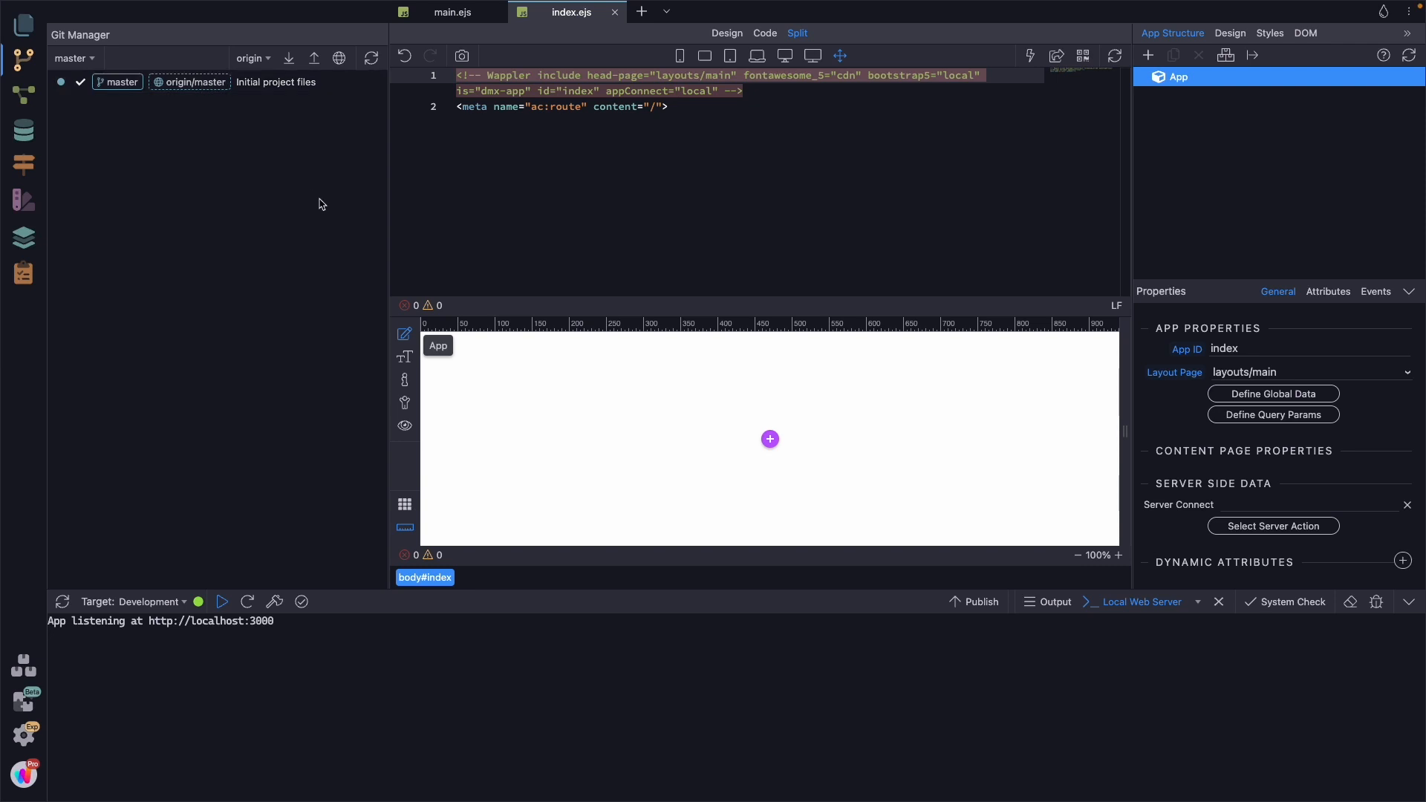
# Step: Switch to Impress in the browser and create a new project named TheTaskManager
pyautogui.hotkey('ctrl', 'Left')
pyautogui.click(64, 42)
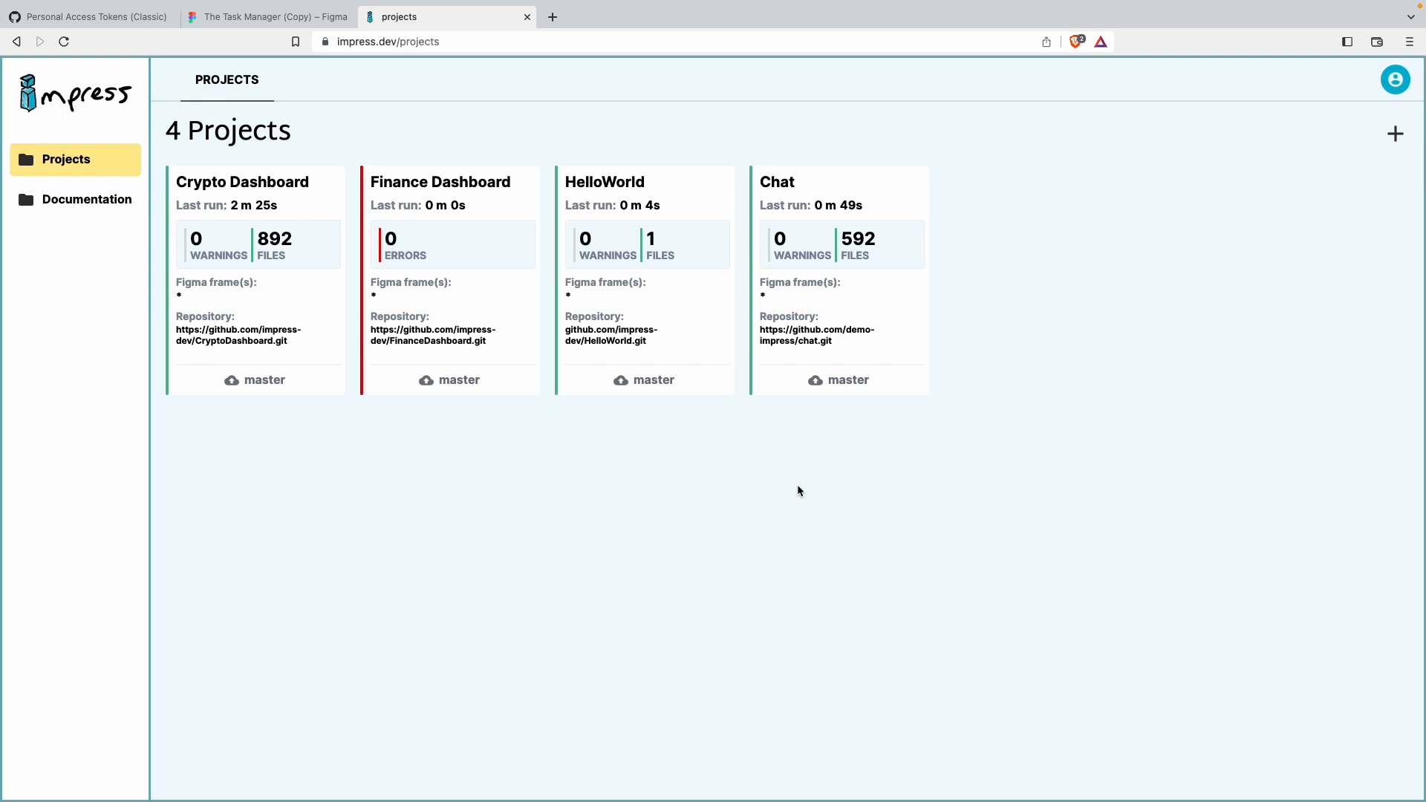
pyautogui.click(1395, 134)
pyautogui.click(637, 138)
pyautogui.write('T')
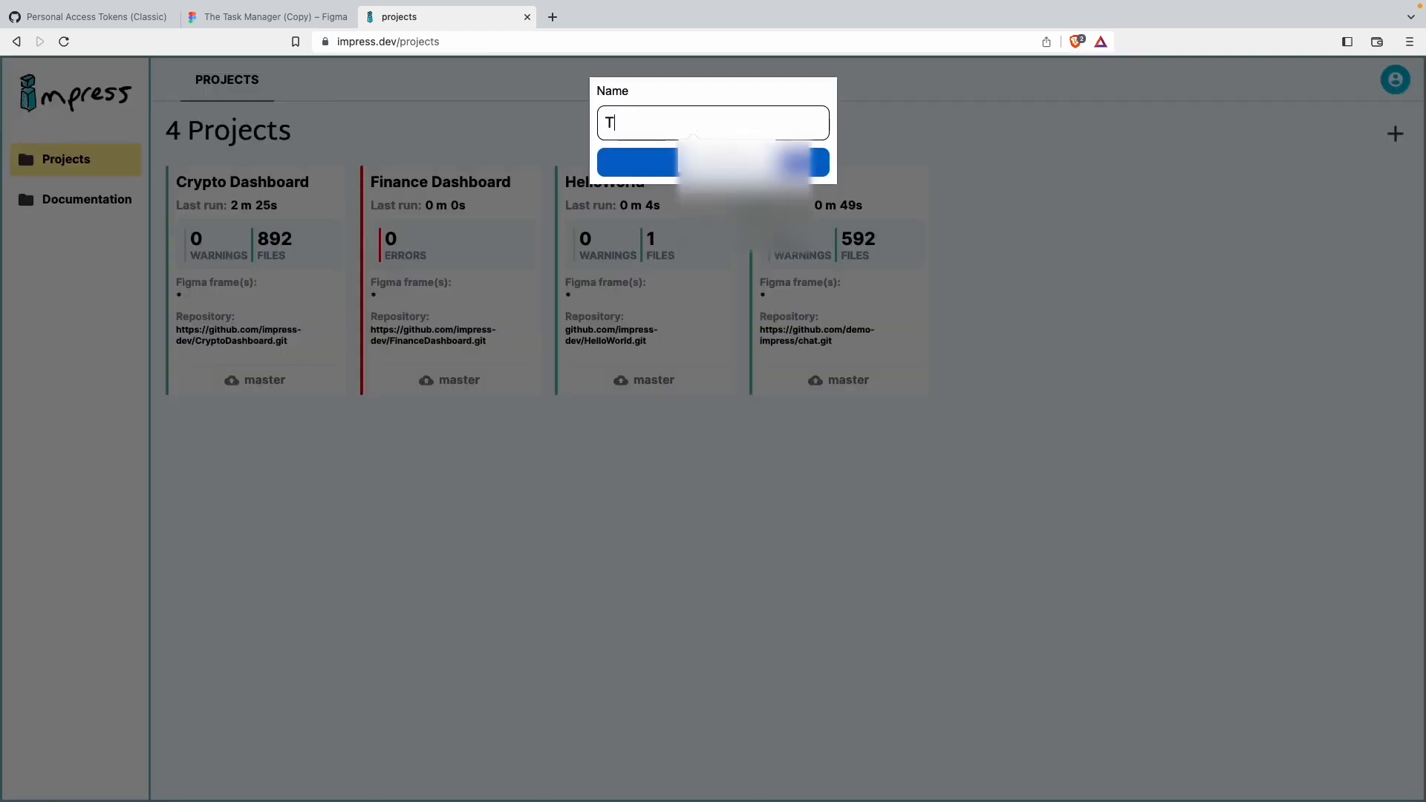
pyautogui.write('heTaskManager')
pyautogui.click(683, 162)
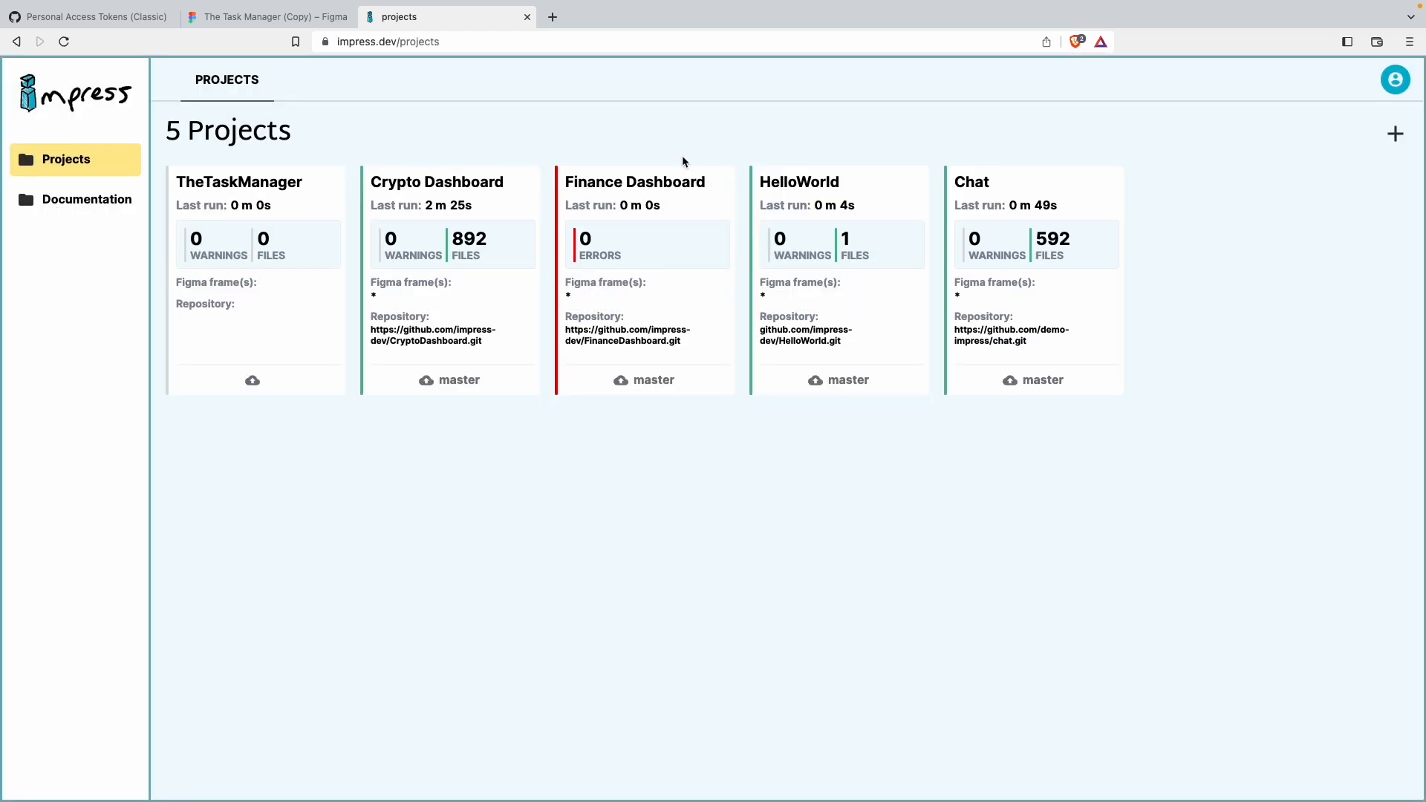
pyautogui.click(280, 196)
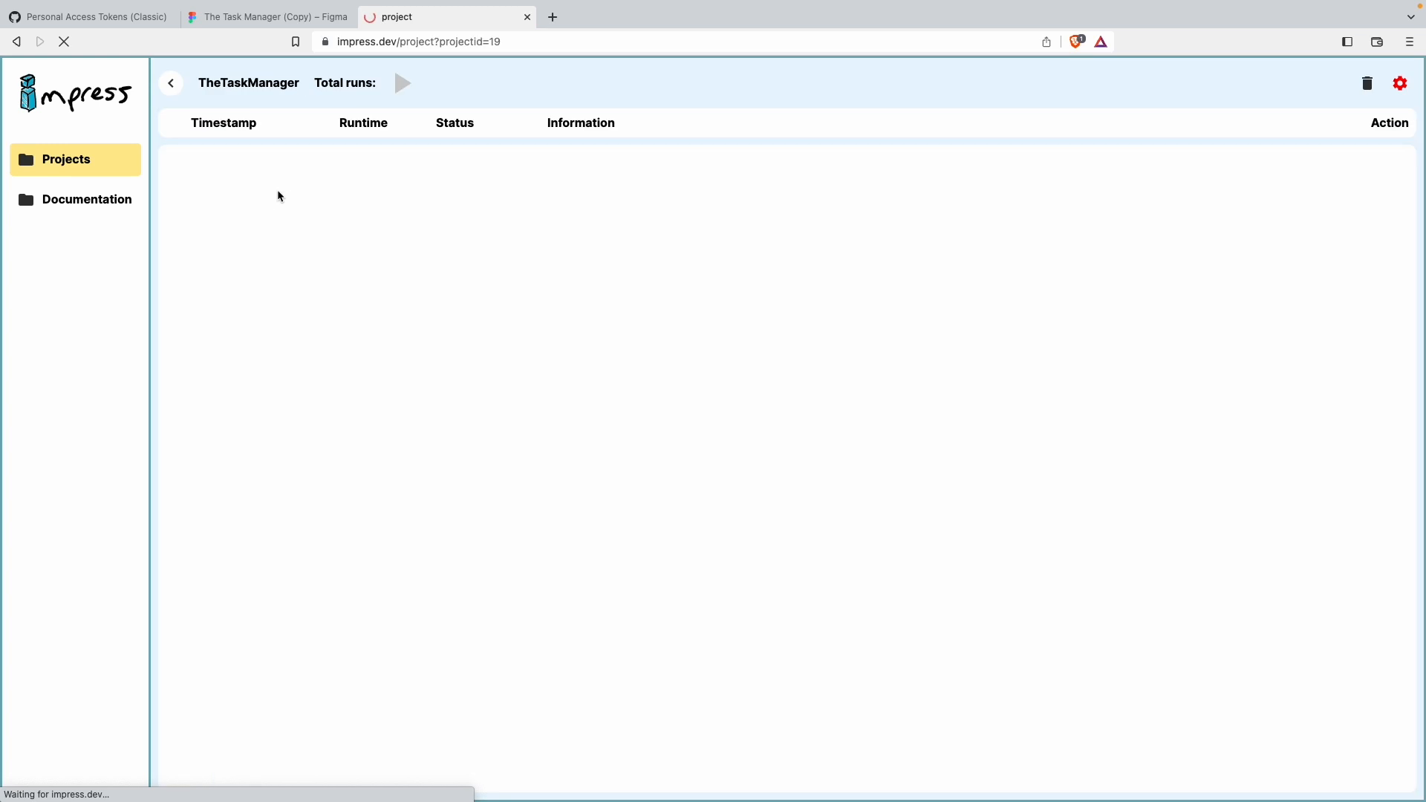
pyautogui.click(1400, 84)
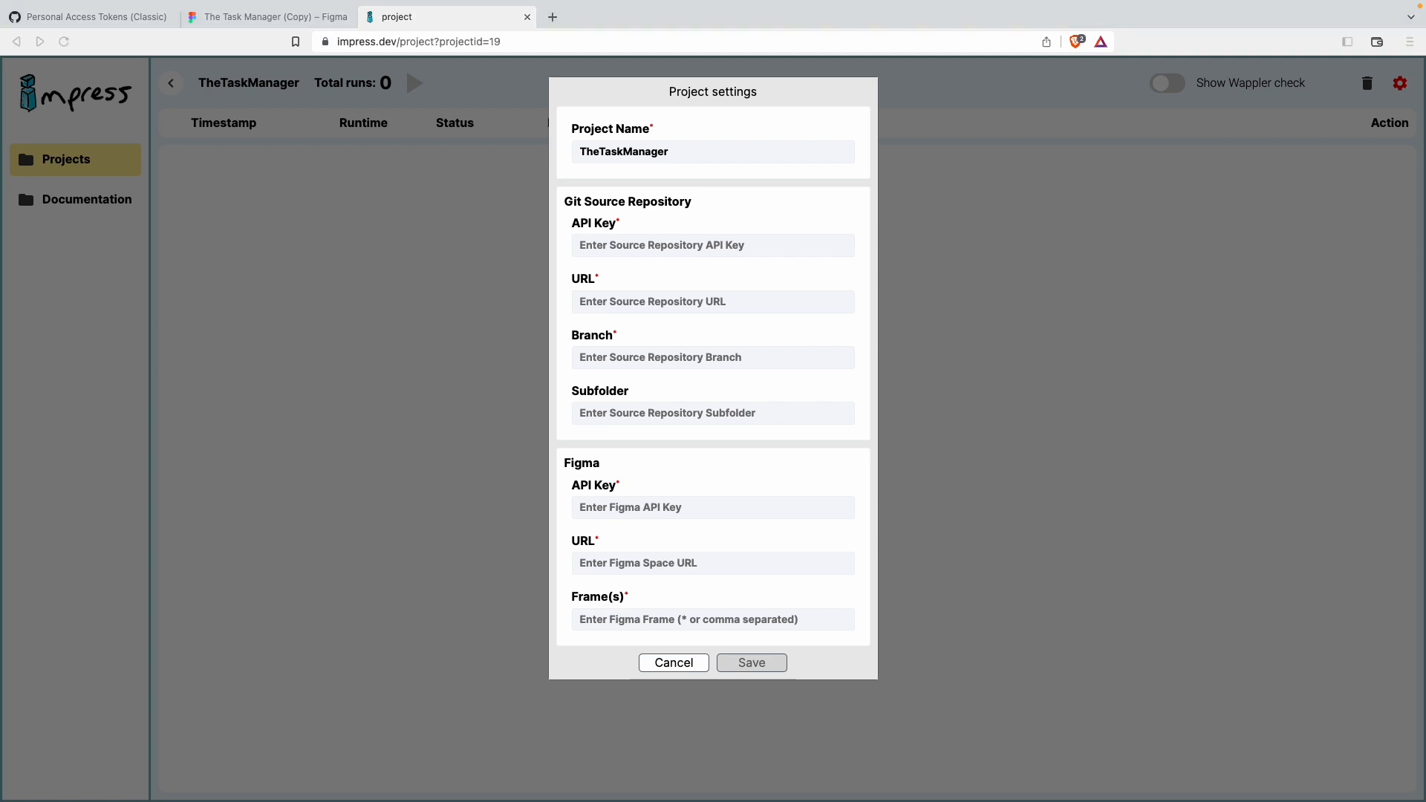
pyautogui.click(671, 251)
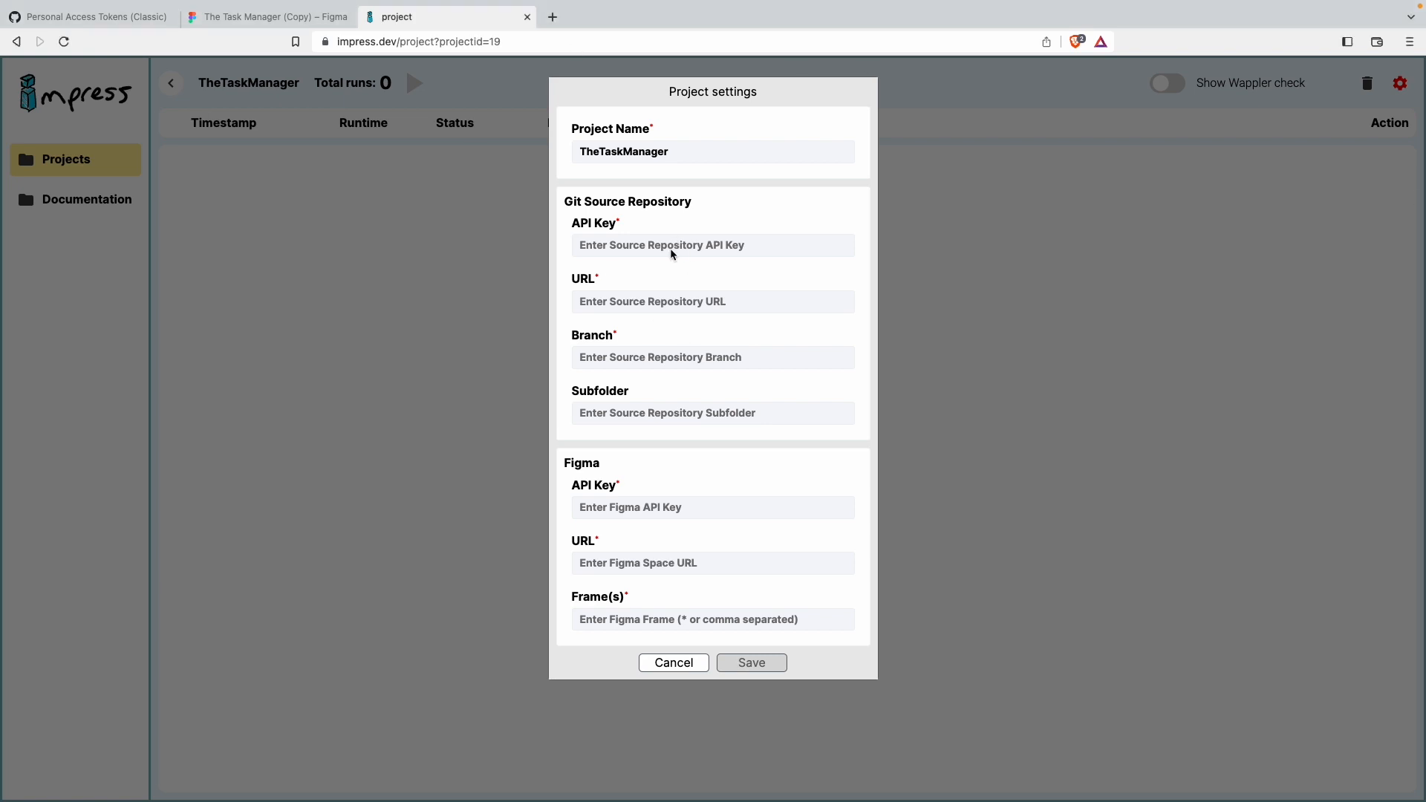
pyautogui.hotkey('ctrl', 'v')
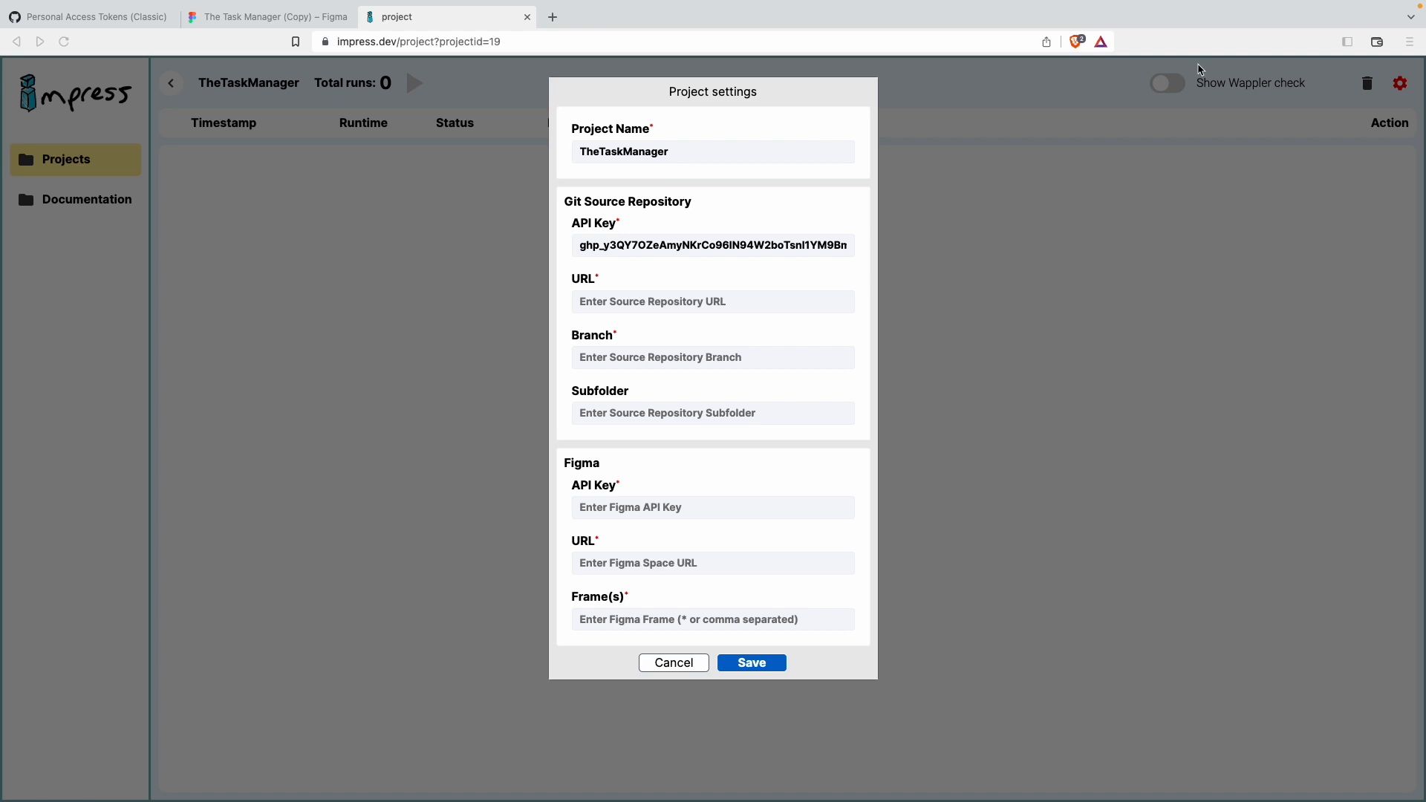
pyautogui.click(638, 303)
pyautogui.hotkey('ctrl', 'v')
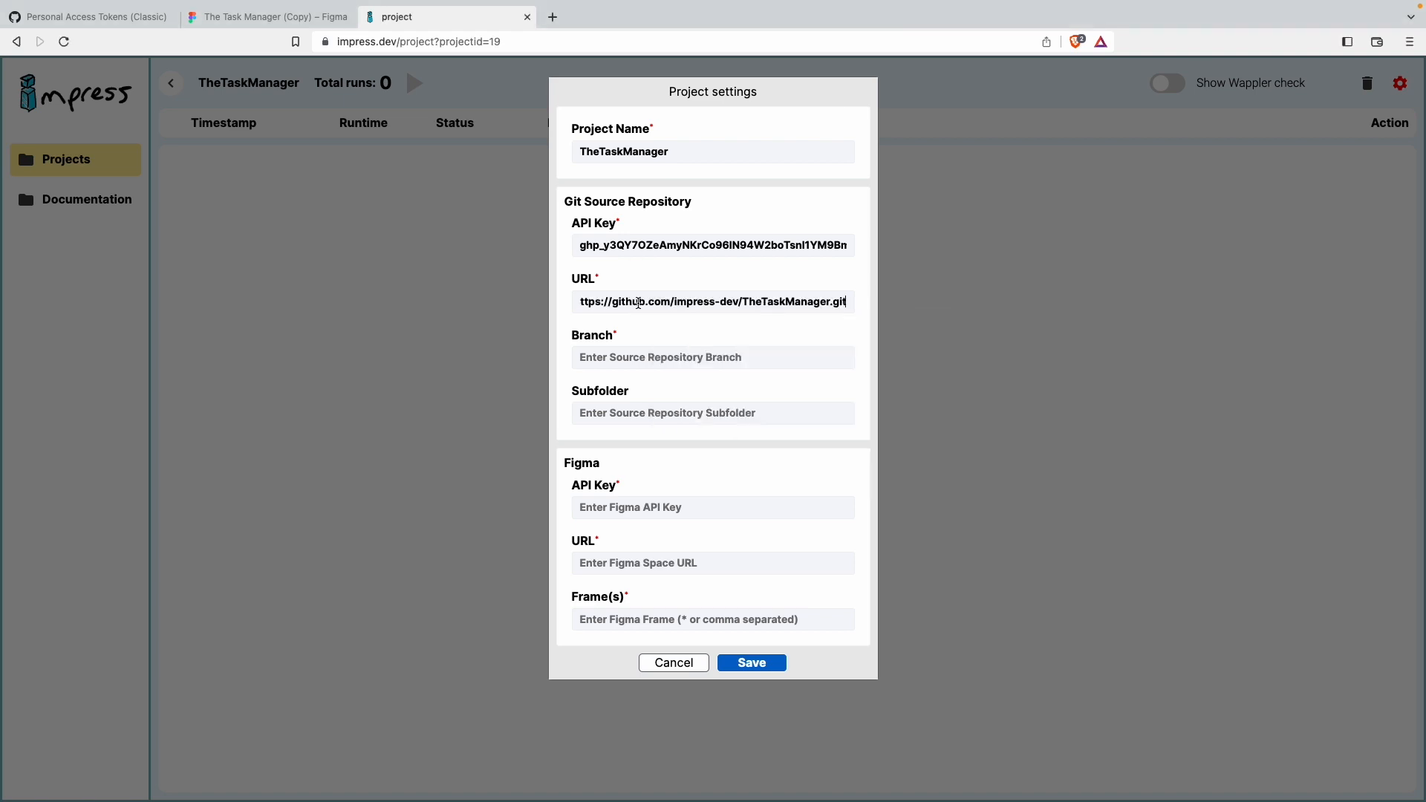
pyautogui.click(661, 358)
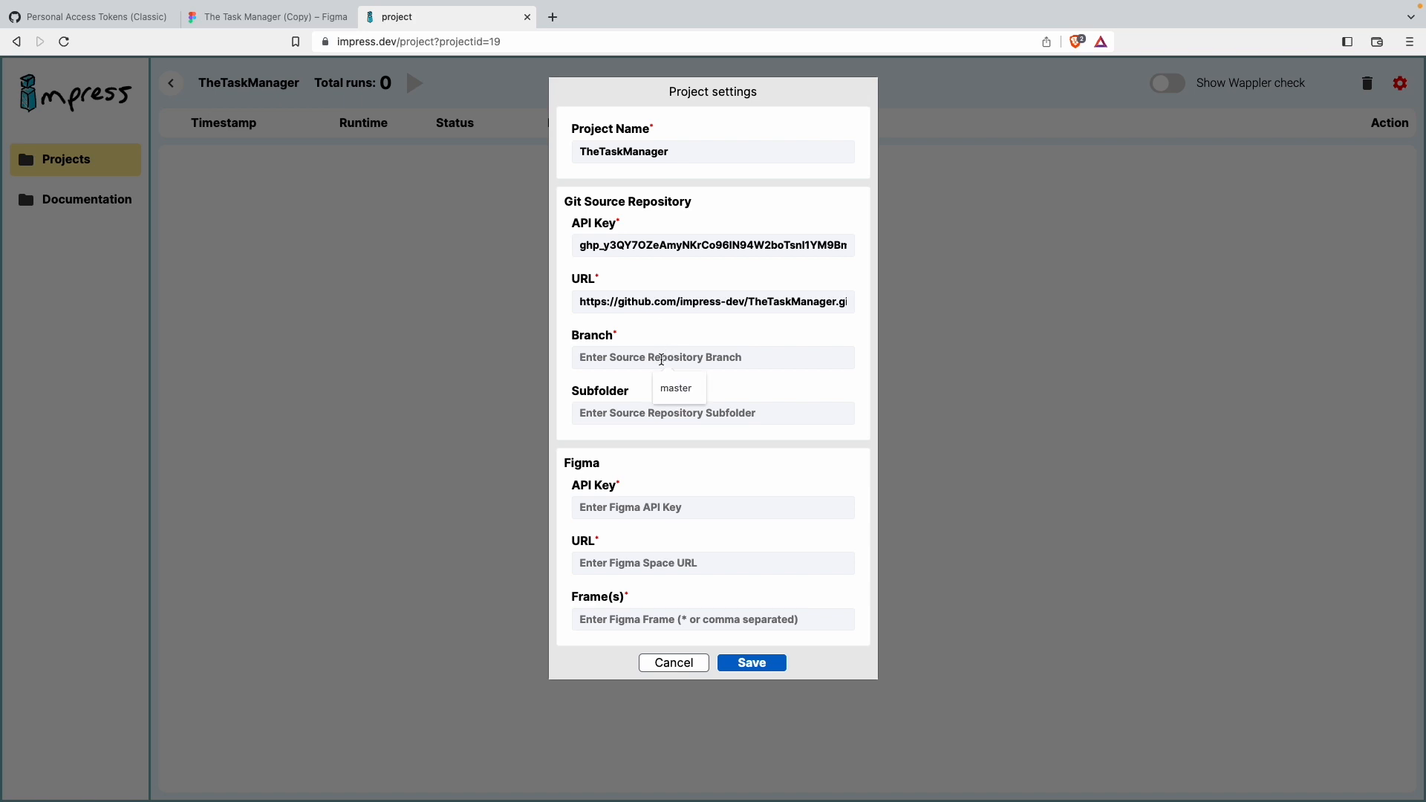
pyautogui.click(687, 389)
pyautogui.hotkey('ctrl', 'Right')
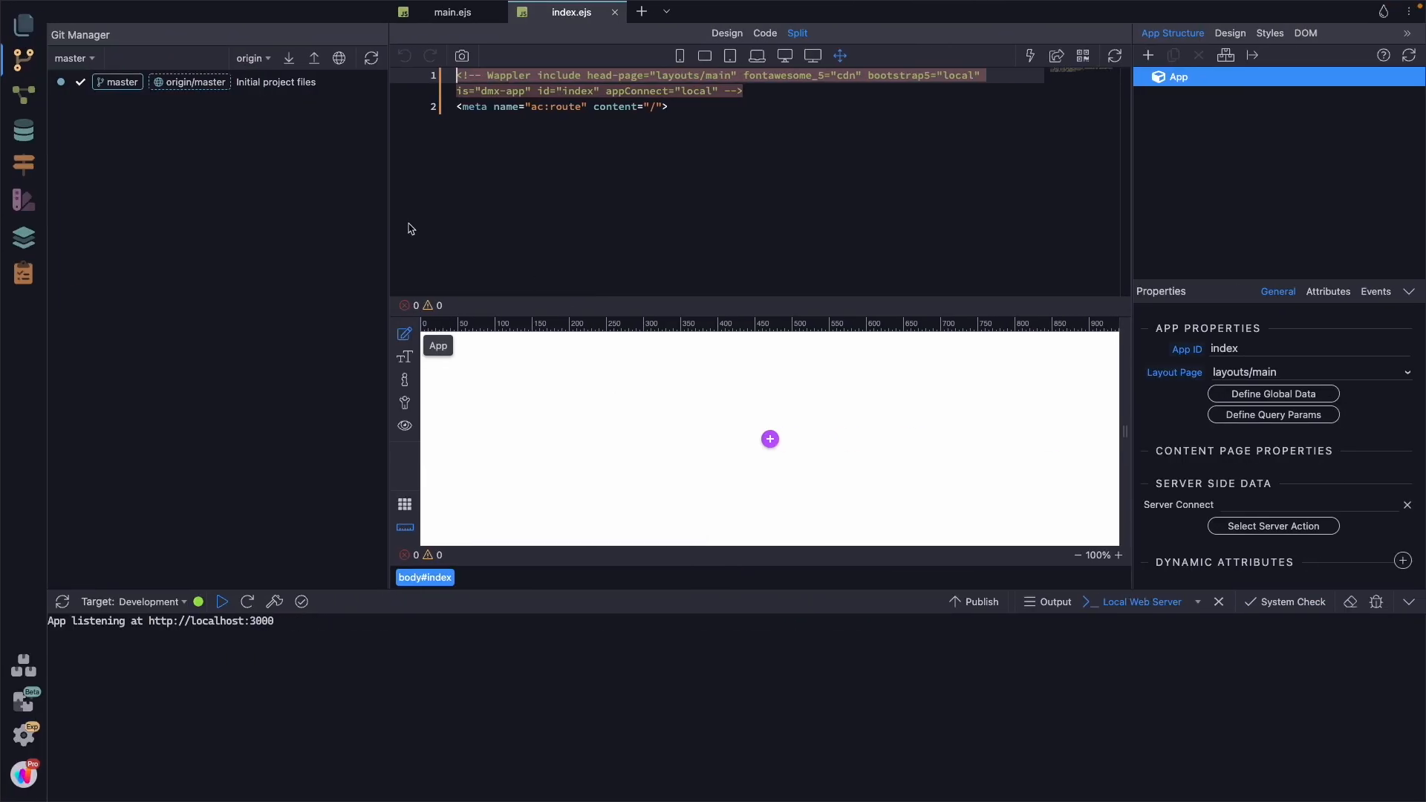
pyautogui.hotkey('ctrl', 'Left')
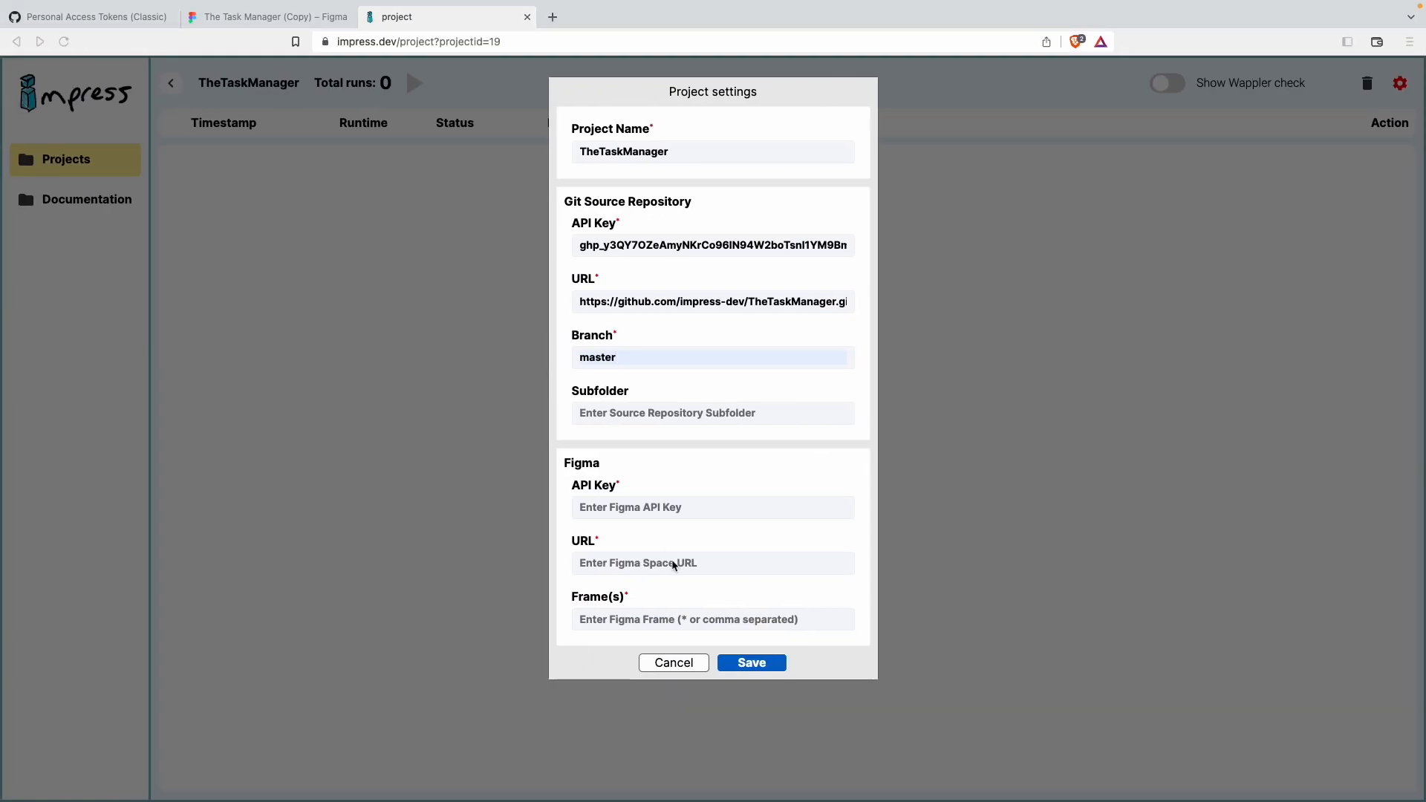
# Step: Paste the Figma API key and set the Figma URL to the share link copied from The Task Manager (Copy) file
pyautogui.click(620, 507)
pyautogui.hotkey('ctrl', 'v')
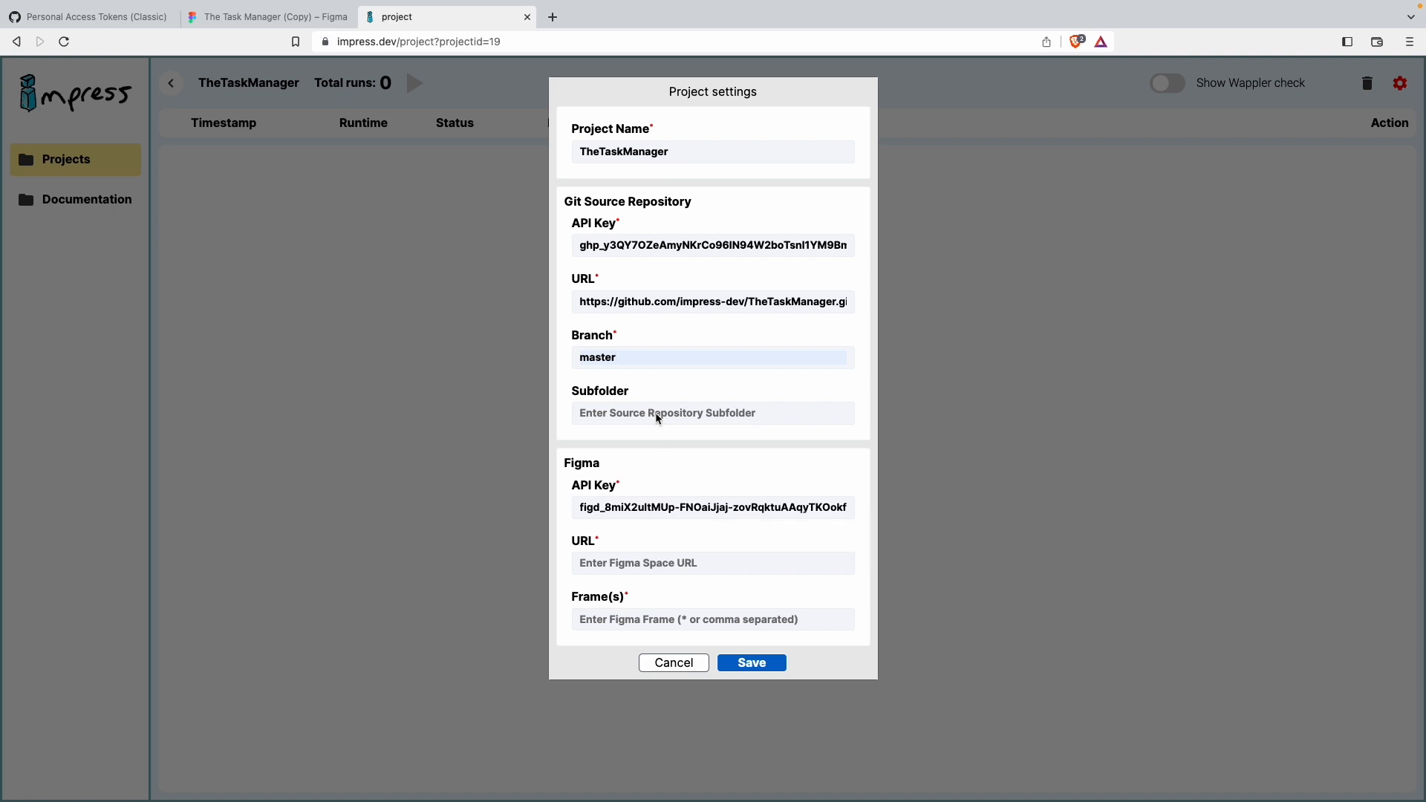
pyautogui.click(257, 22)
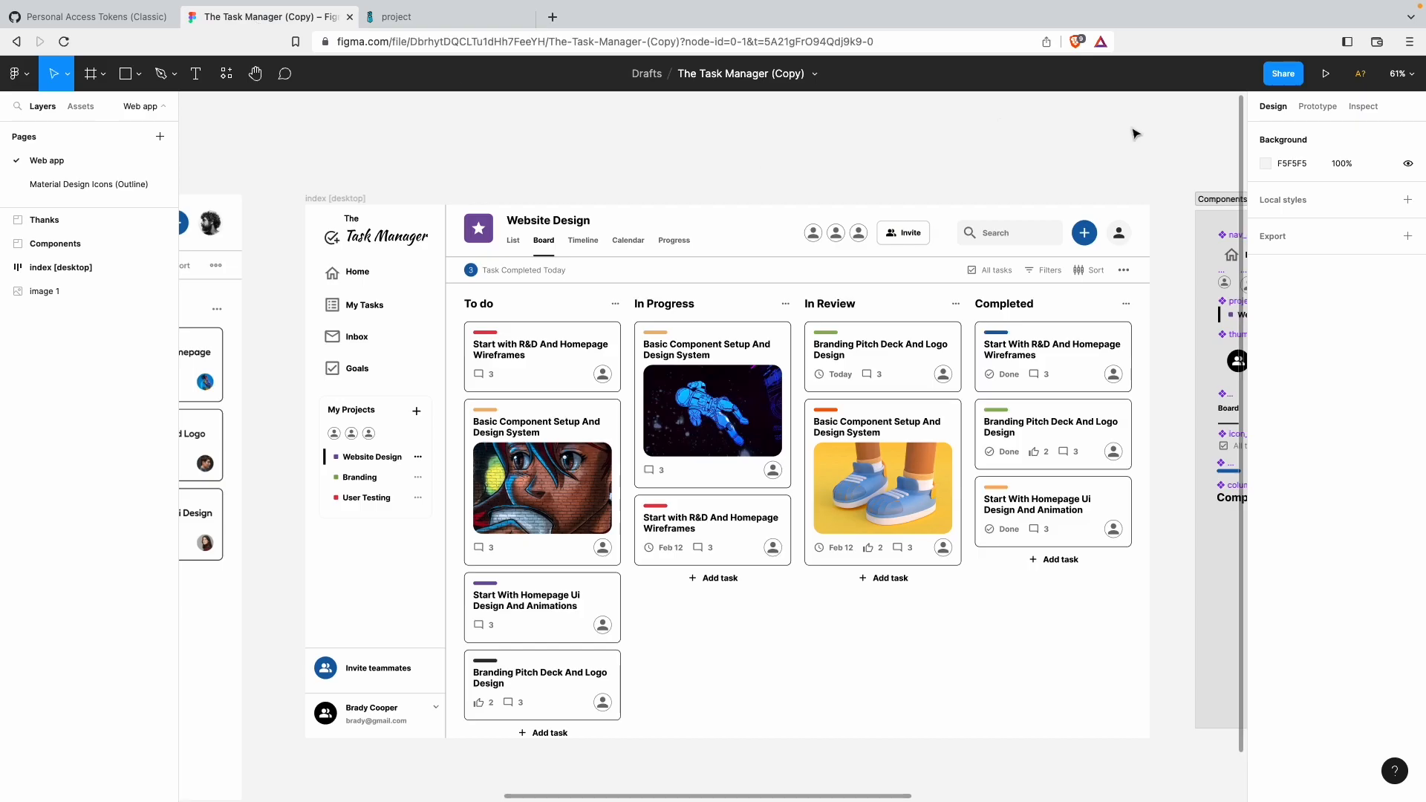
pyautogui.click(1283, 74)
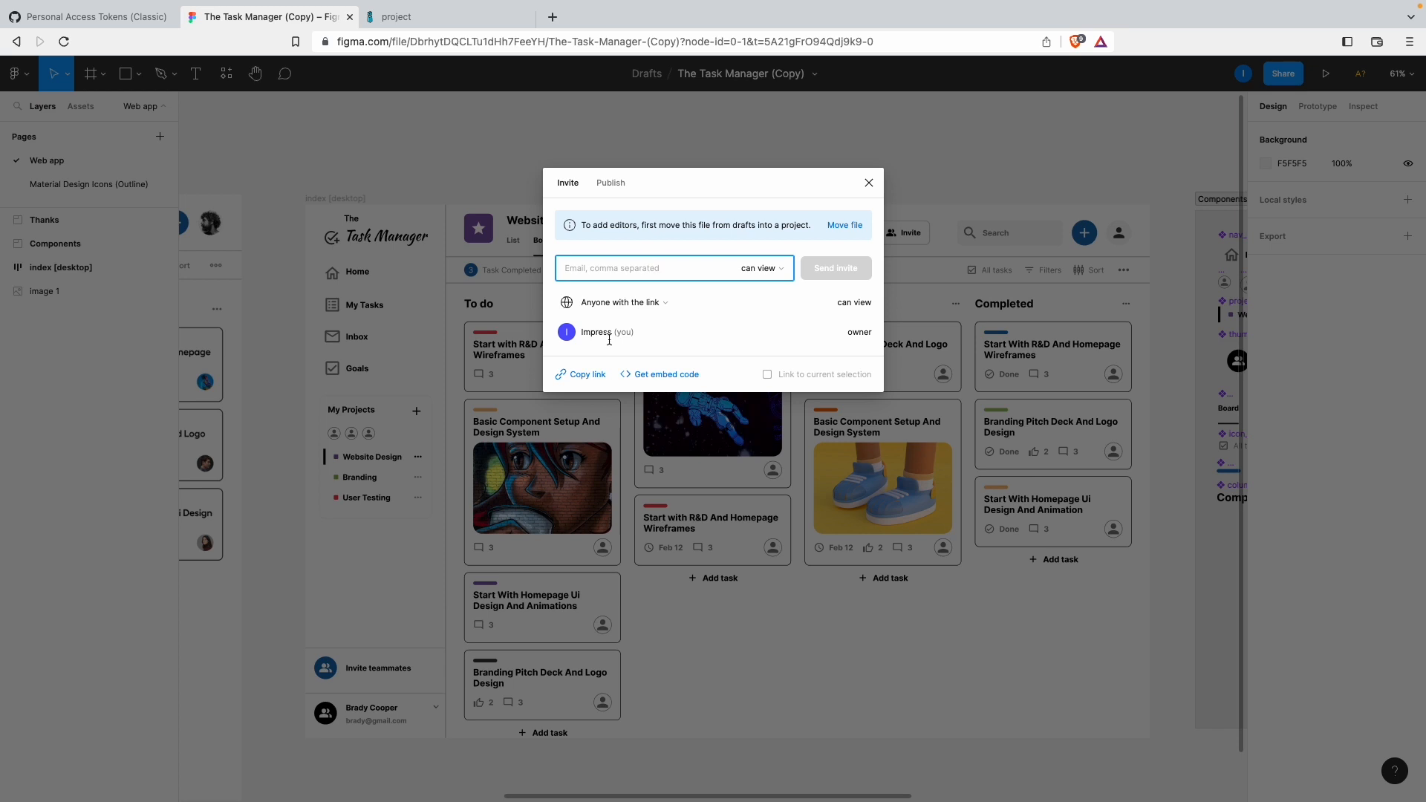
pyautogui.click(584, 376)
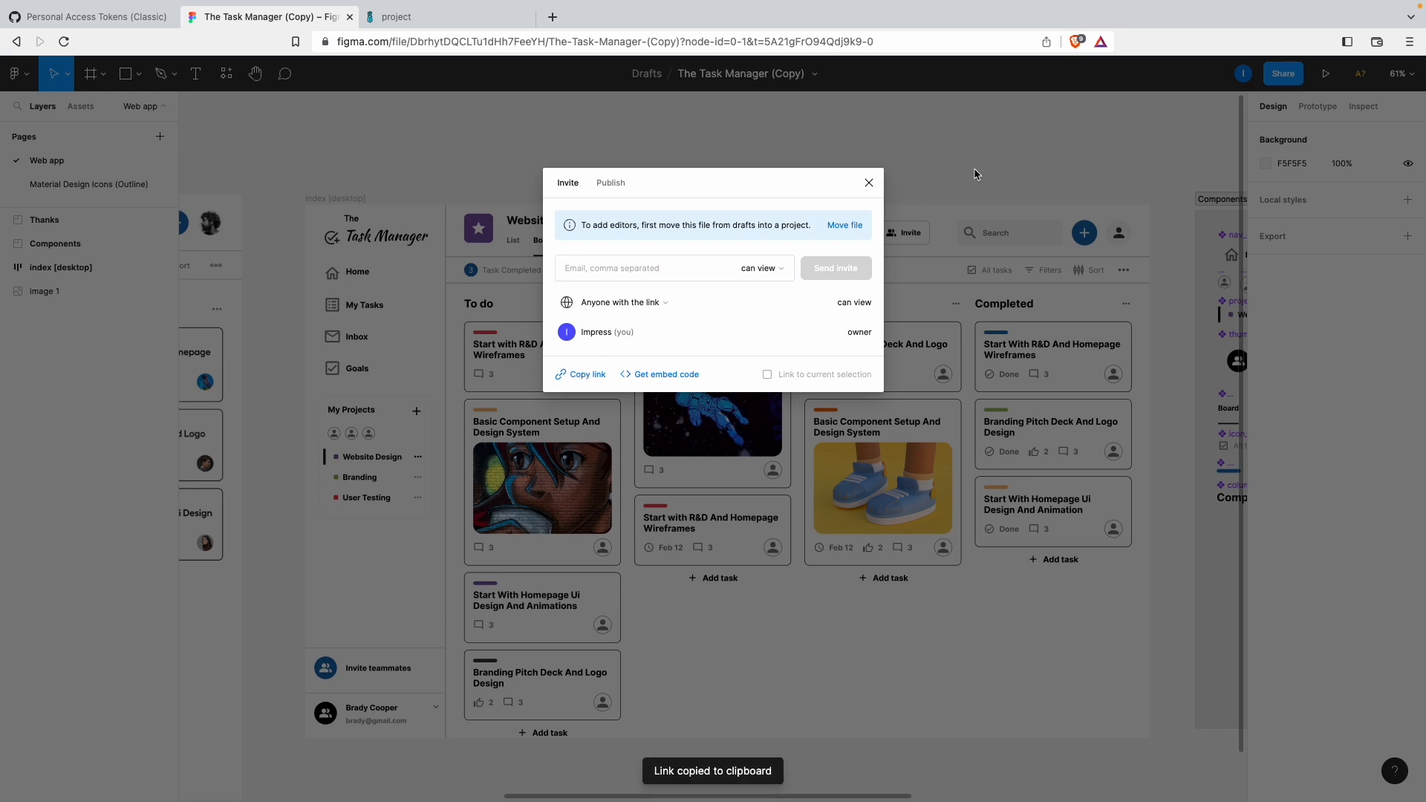
pyautogui.click(453, 20)
pyautogui.click(614, 562)
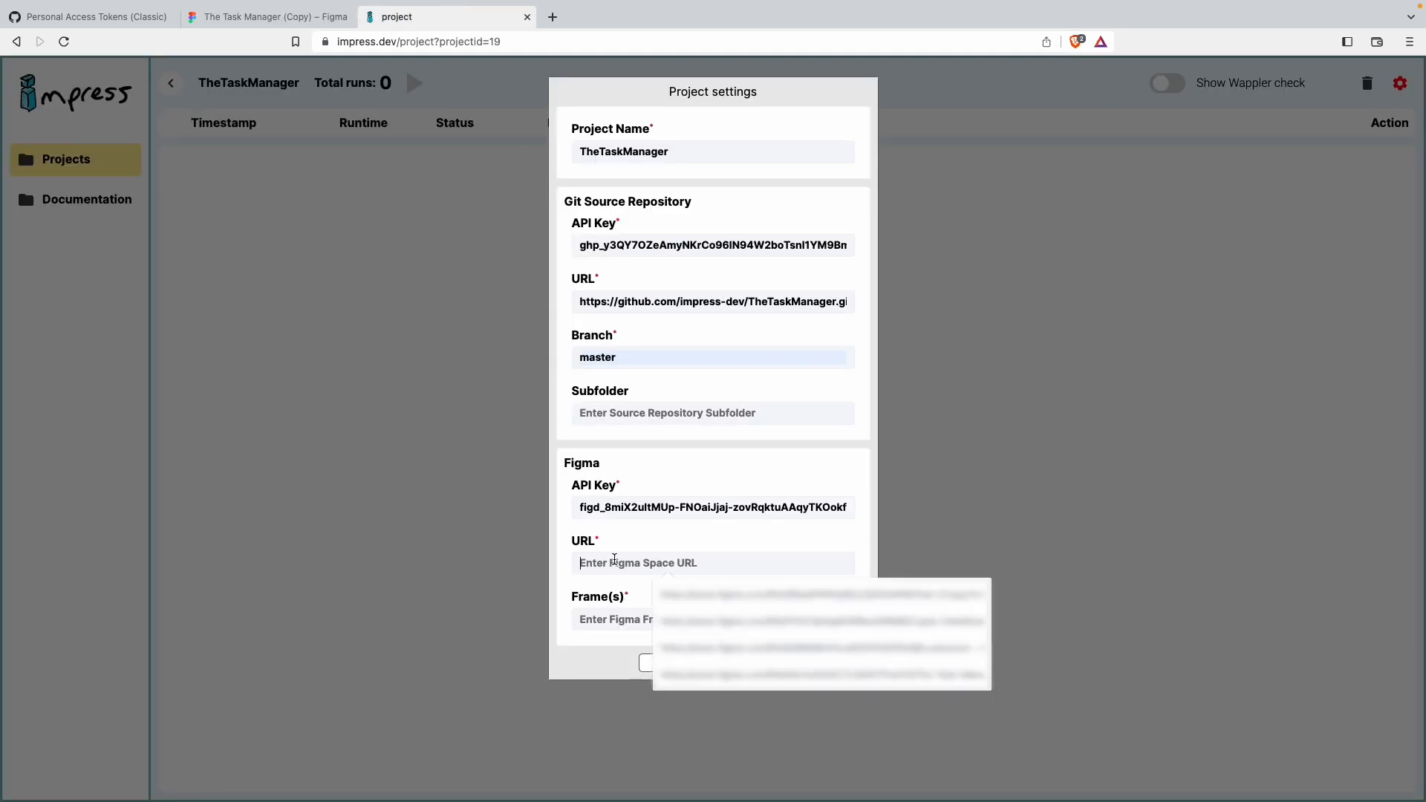
pyautogui.hotkey('ctrl', 'v')
# Step: Set the Figma frames to * and save the project settings
pyautogui.click(621, 622)
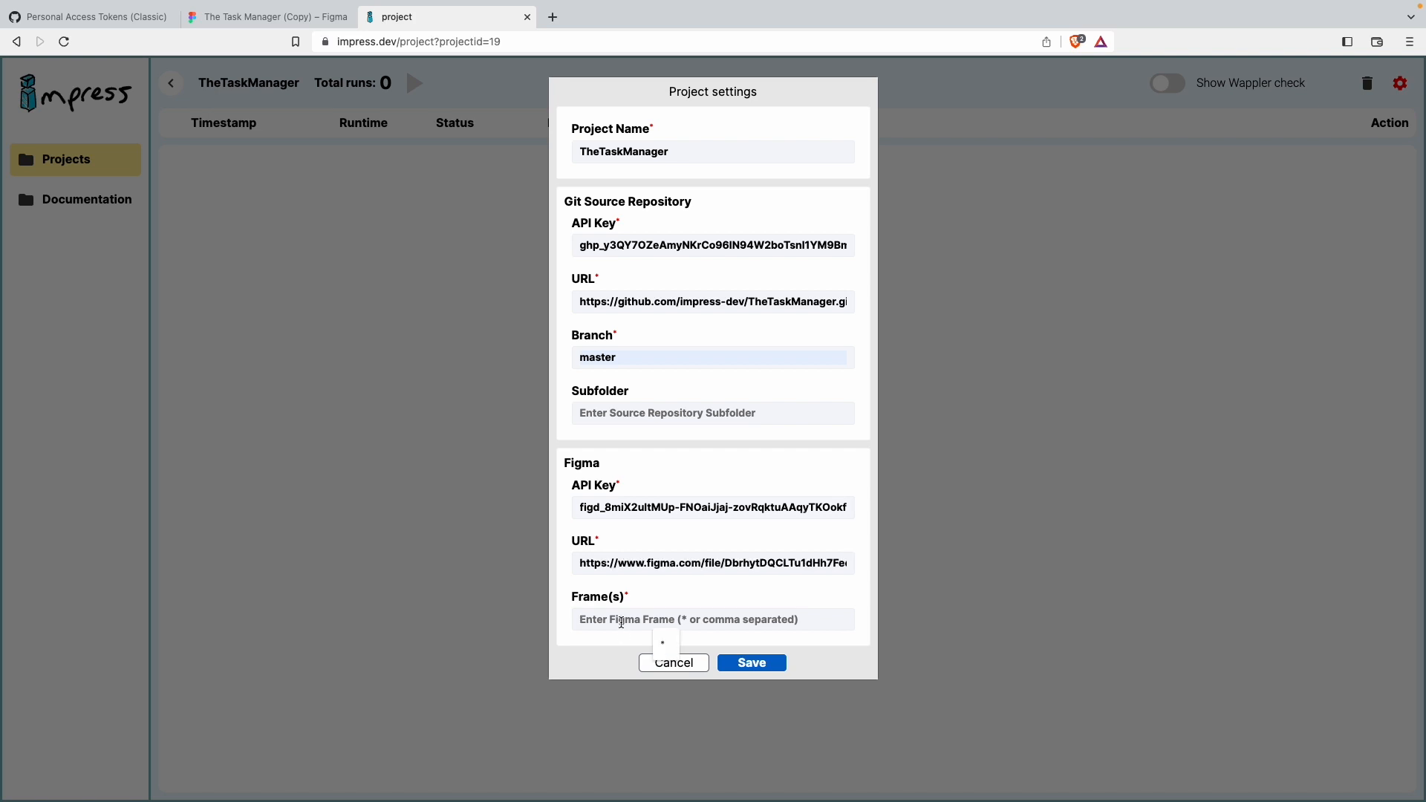
pyautogui.write('*')
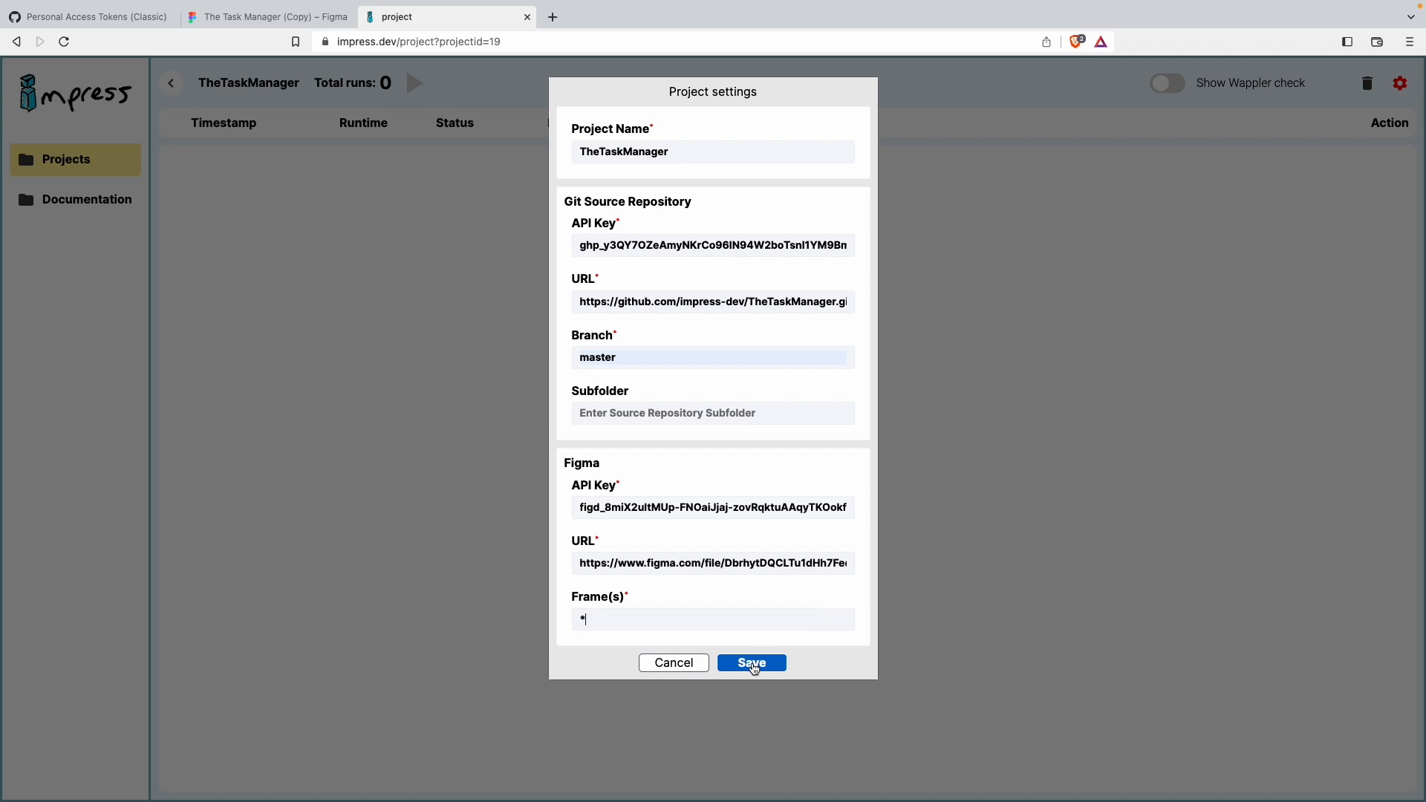
pyautogui.click(752, 663)
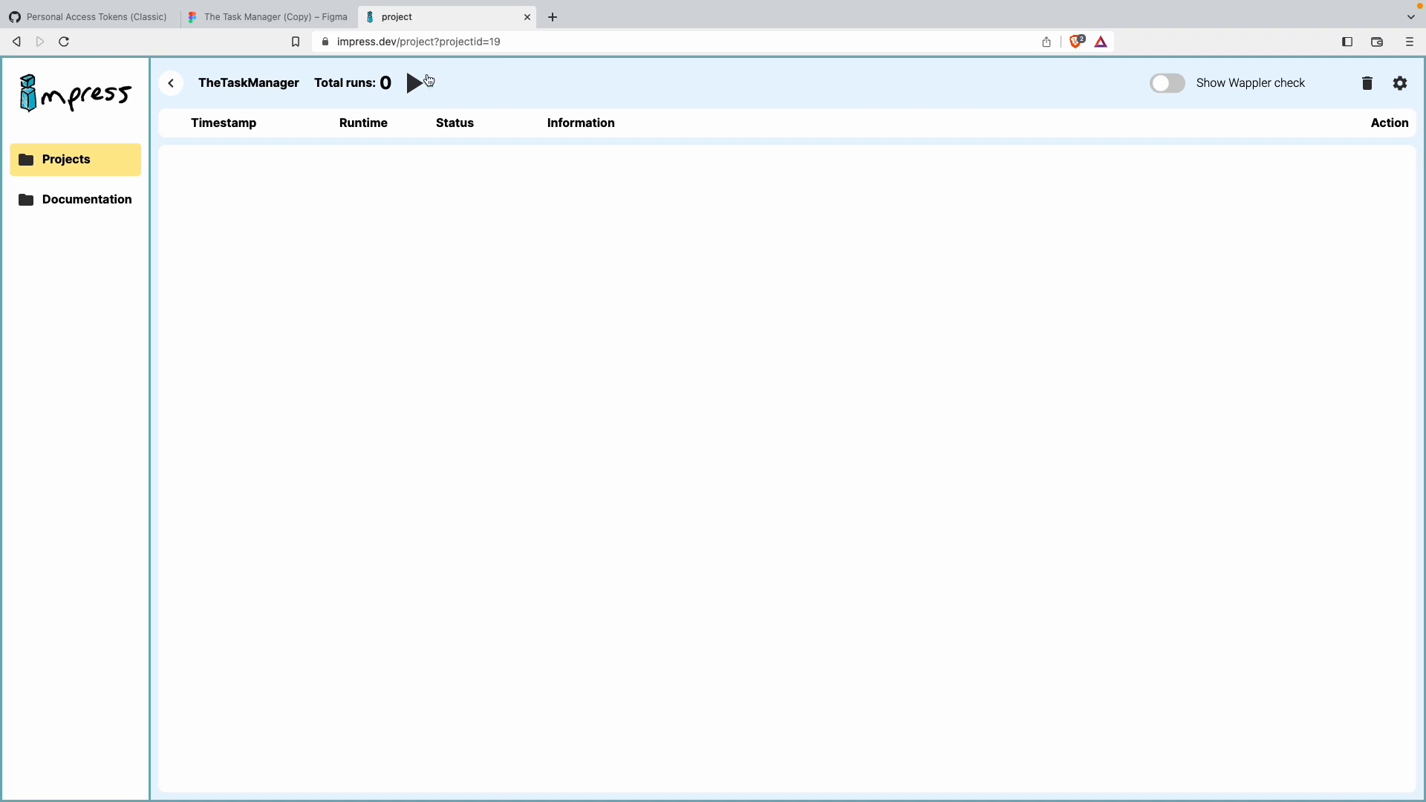
# Step: Run the TheTaskManager project and expand the completed run to review its updated and new files
pyautogui.click(414, 85)
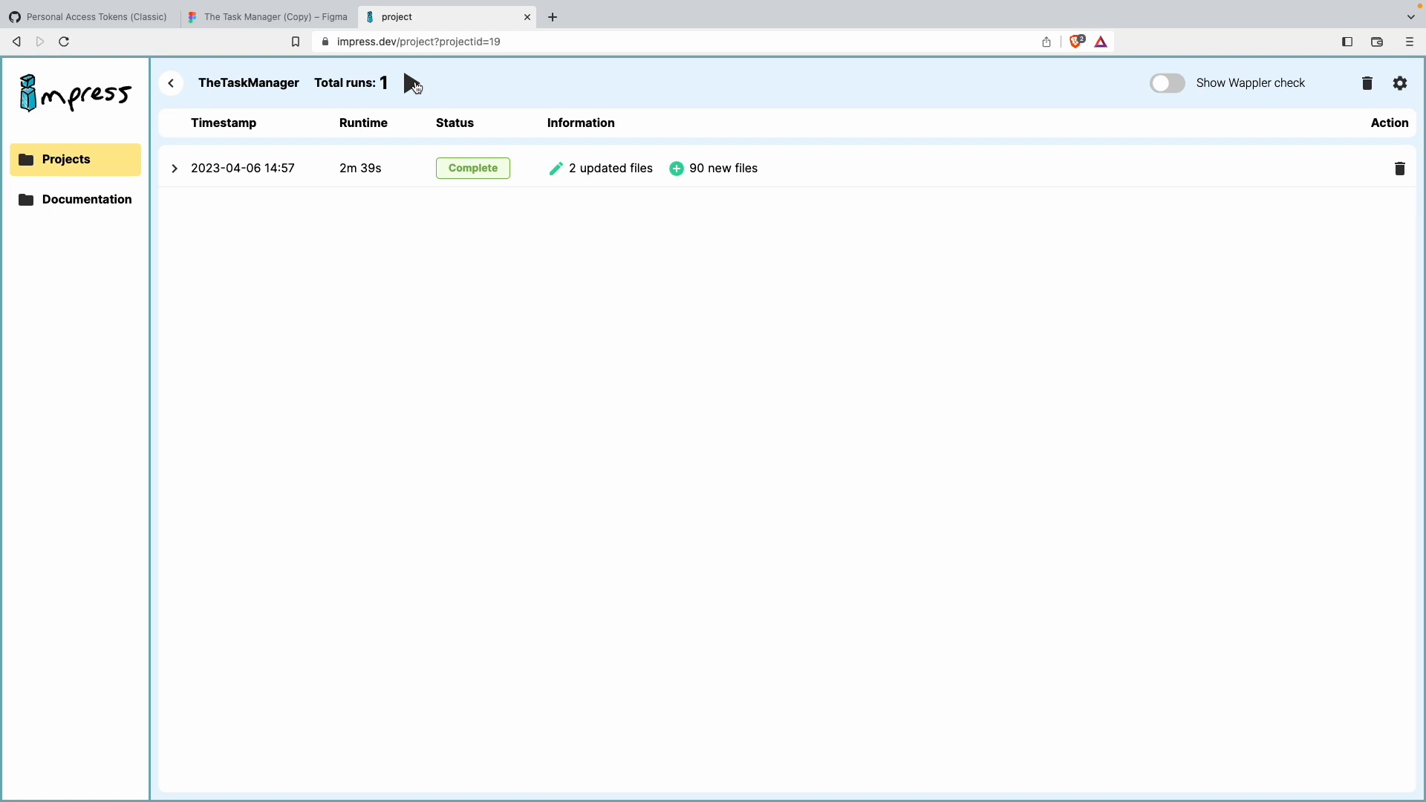
pyautogui.click(175, 170)
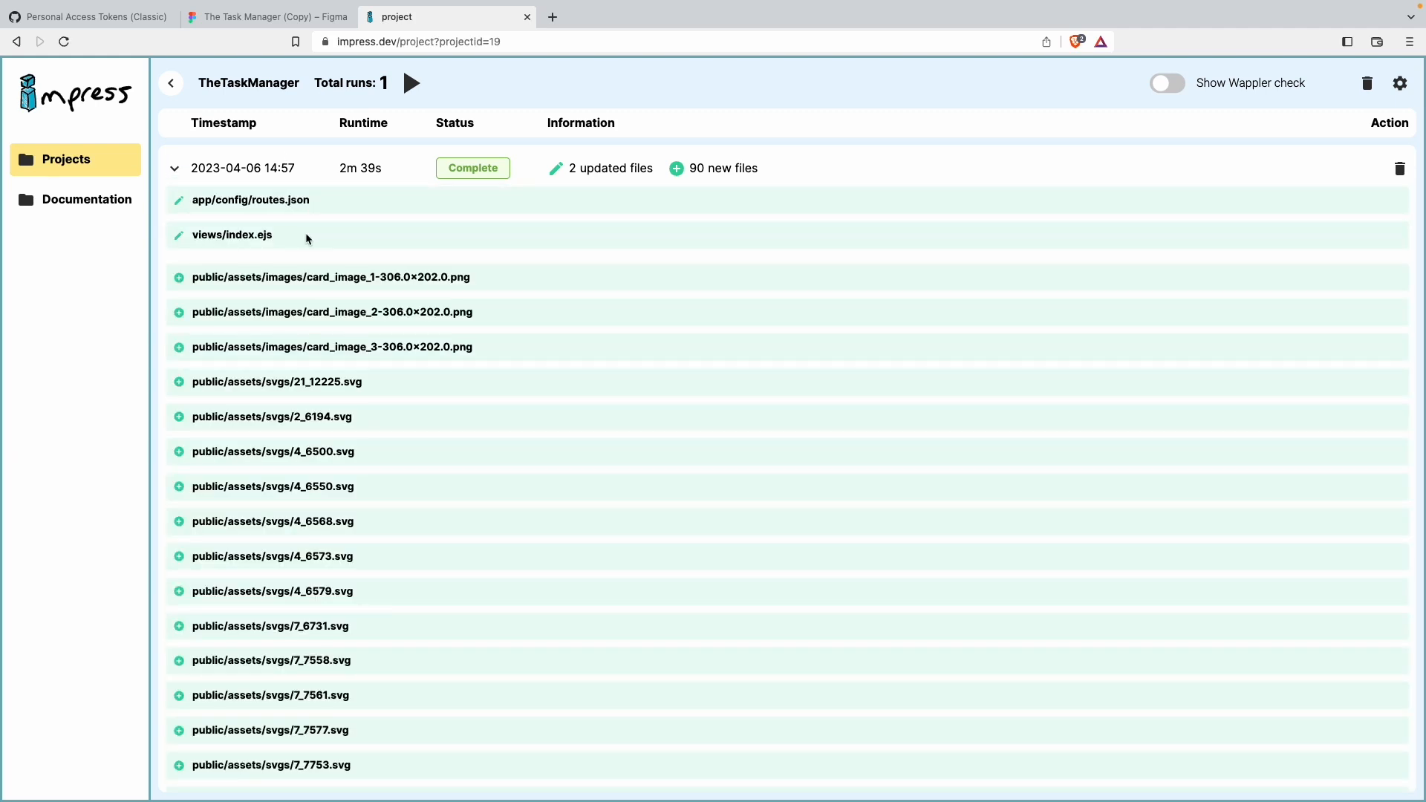
pyautogui.scroll(-3, 375, 336)
pyautogui.scroll(3, 375, 335)
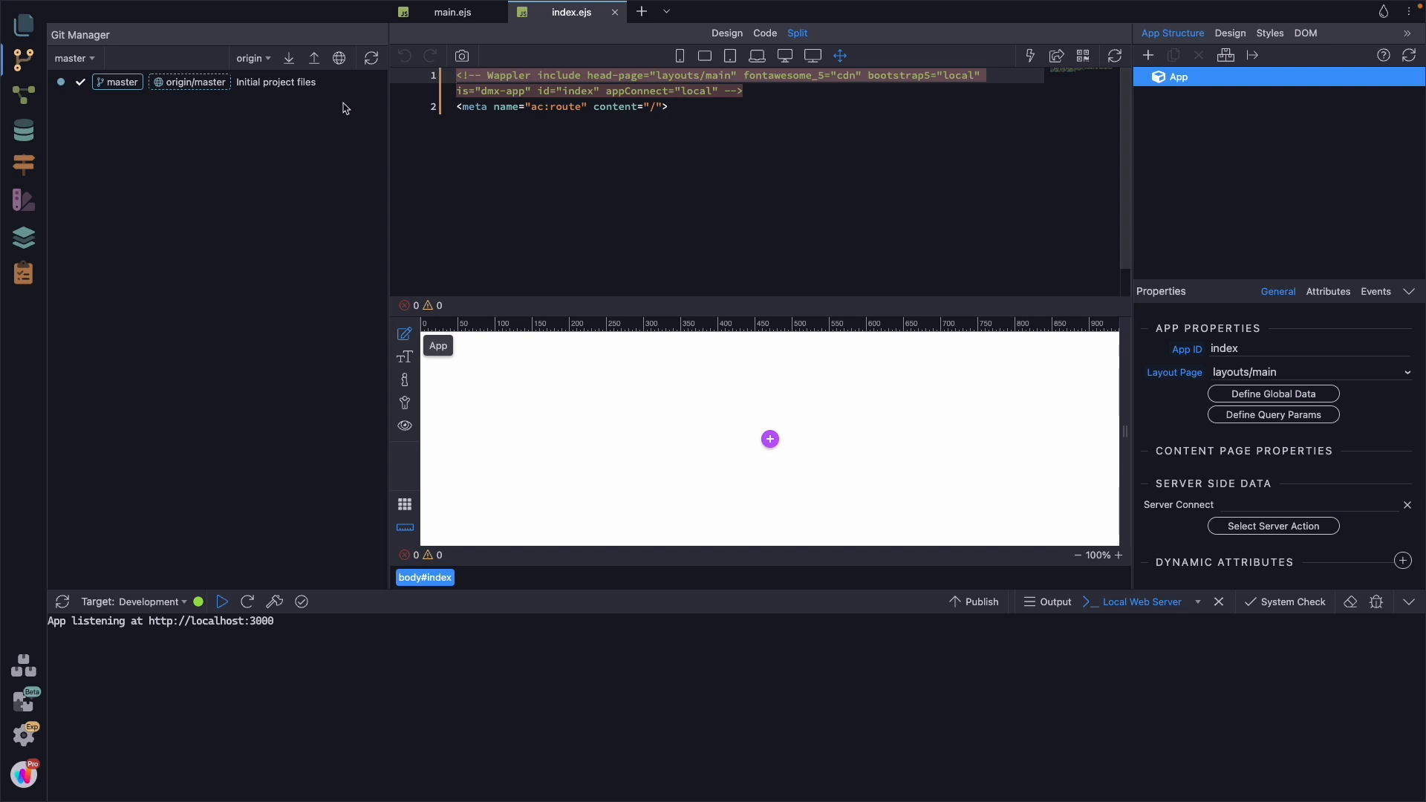
# Step: Switch to Wappler, pull the generated changes from origin and compare the index page with the Figma design
pyautogui.click(289, 58)
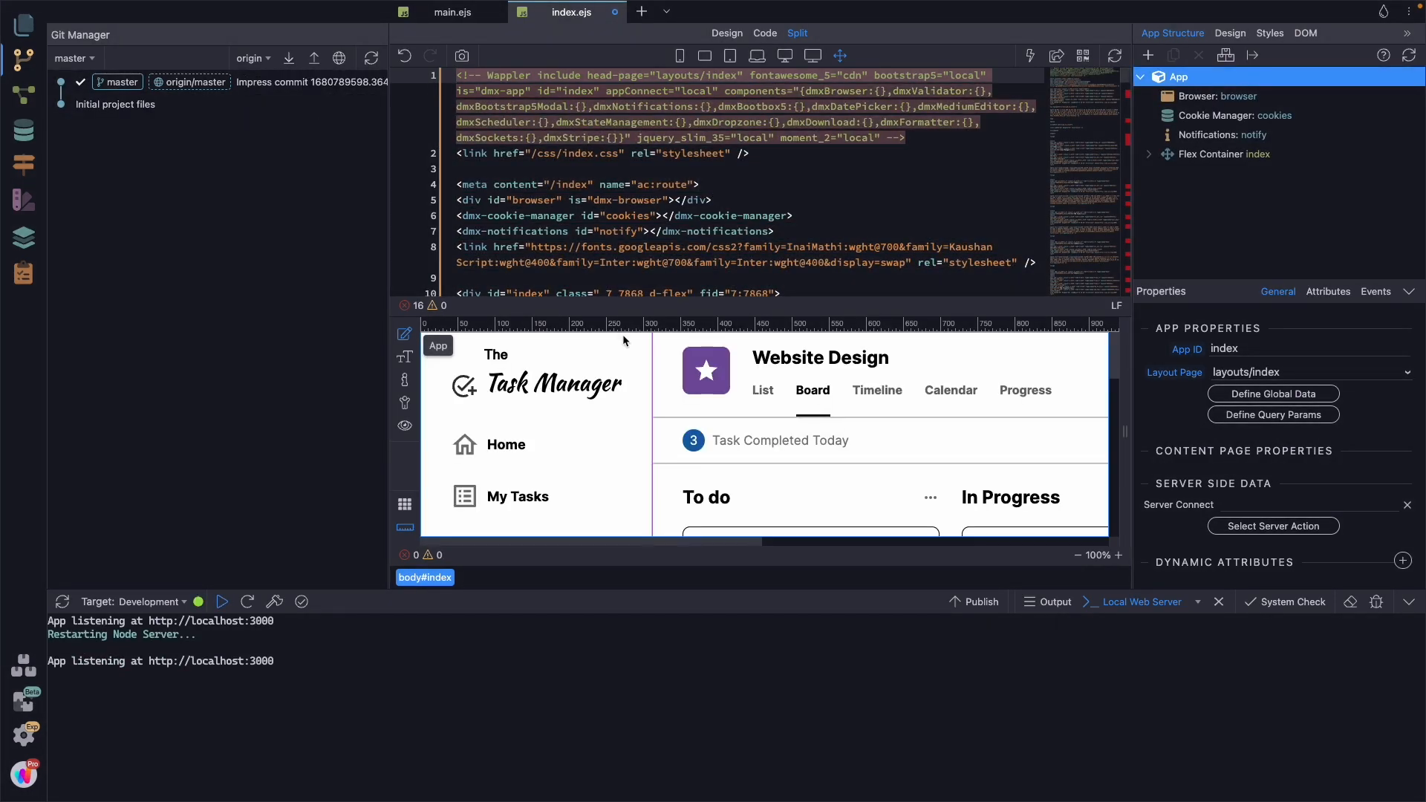
pyautogui.hotkey('ctrl', 'Left')
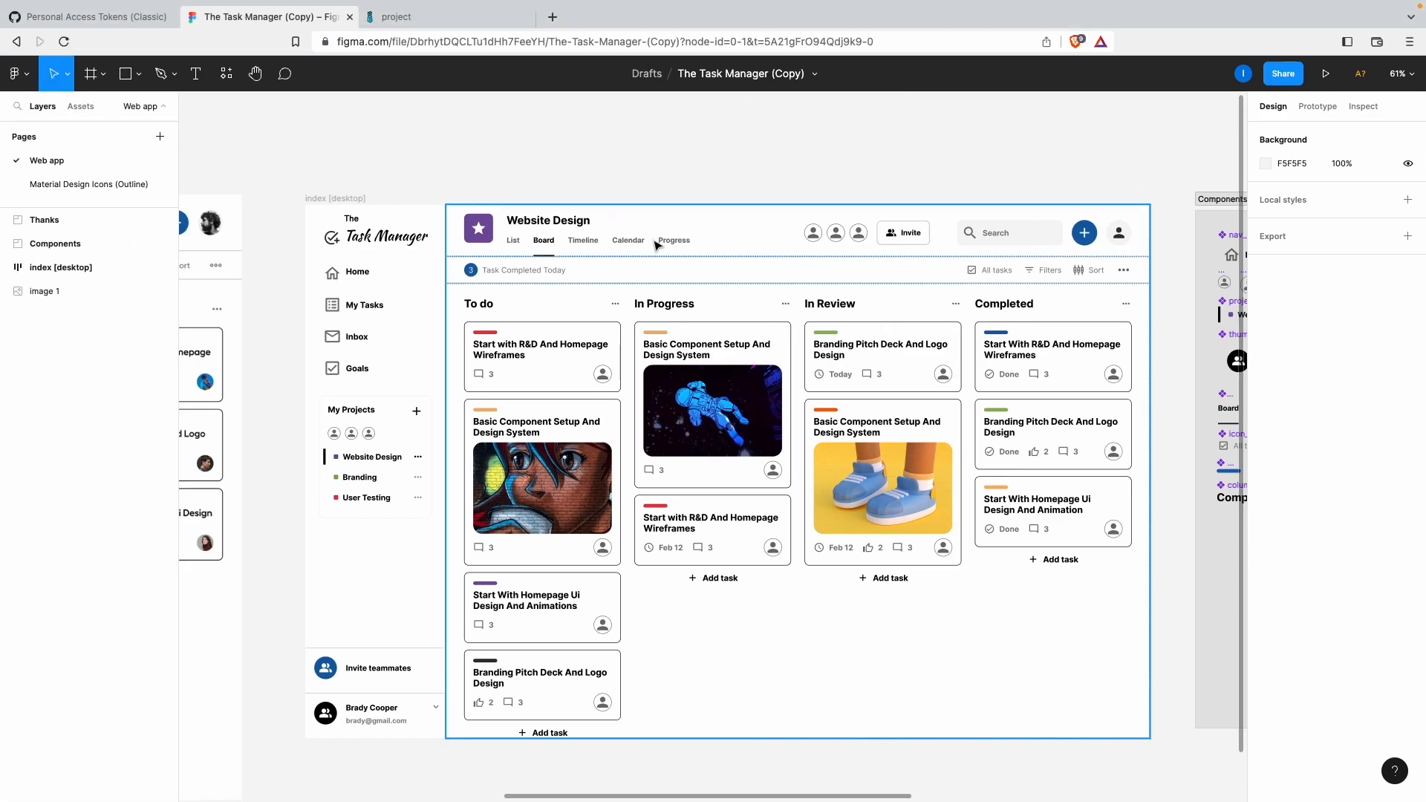
pyautogui.hotkey('ctrl', 'Right')
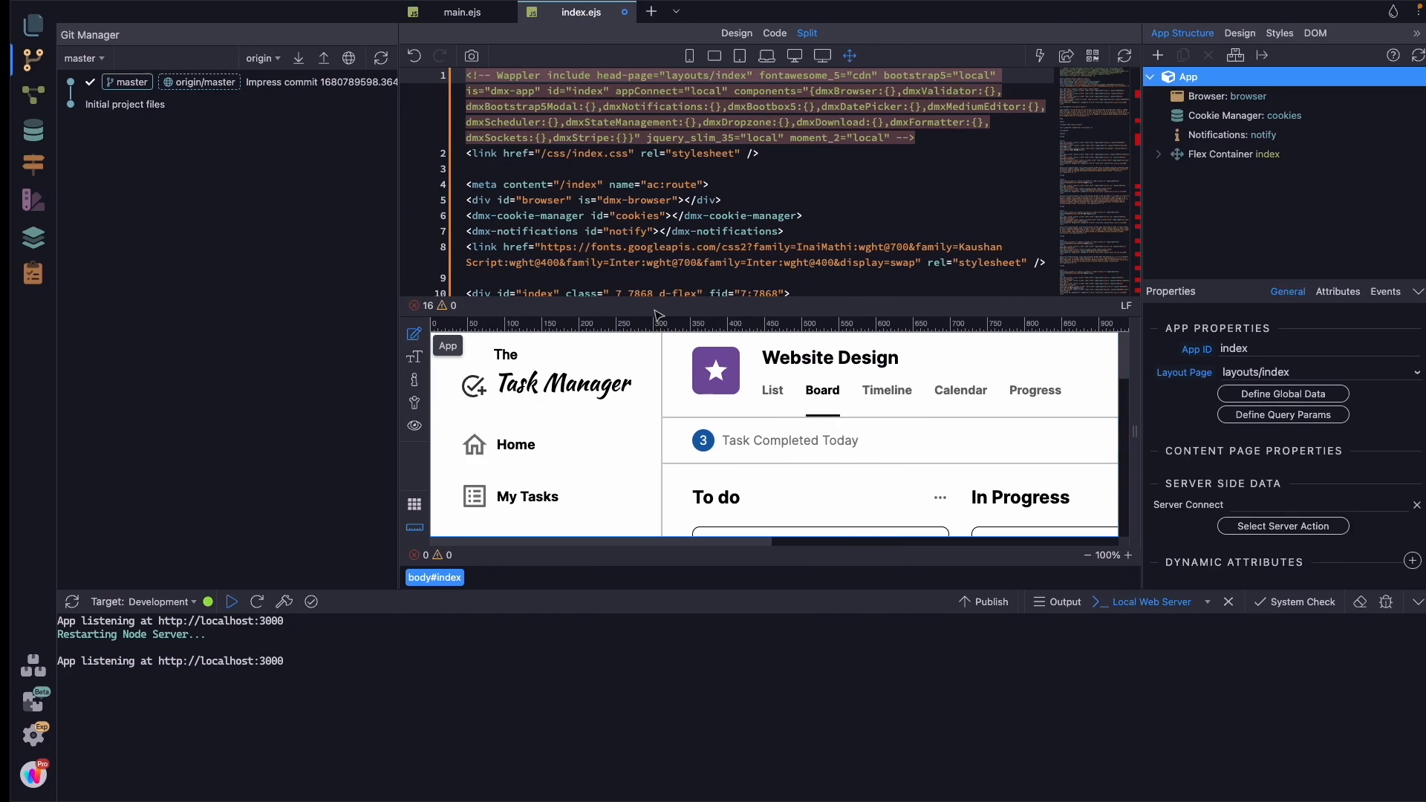
# Step: Save index.ejs and open the generated page in the browser to look through the whole layout
pyautogui.click(1057, 58)
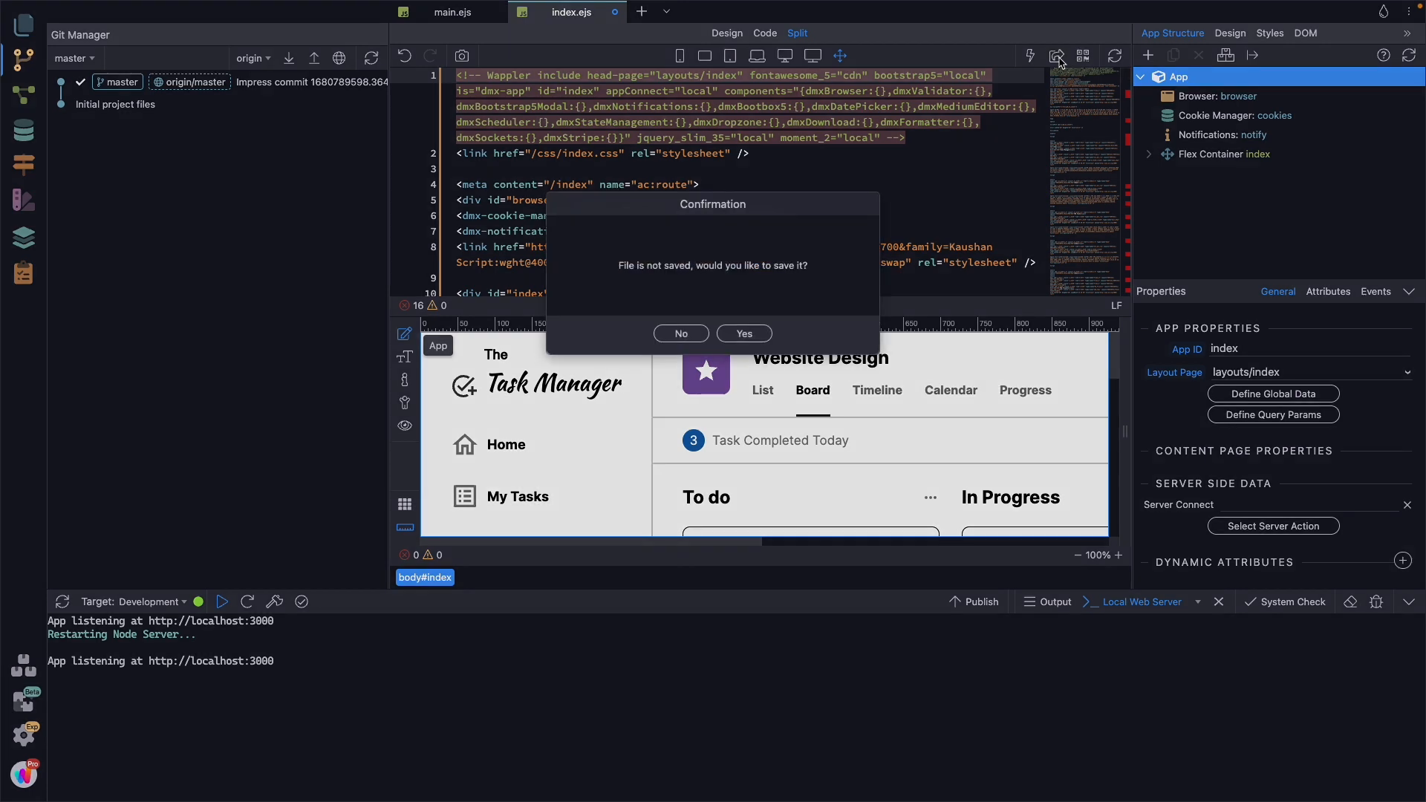
pyautogui.click(739, 334)
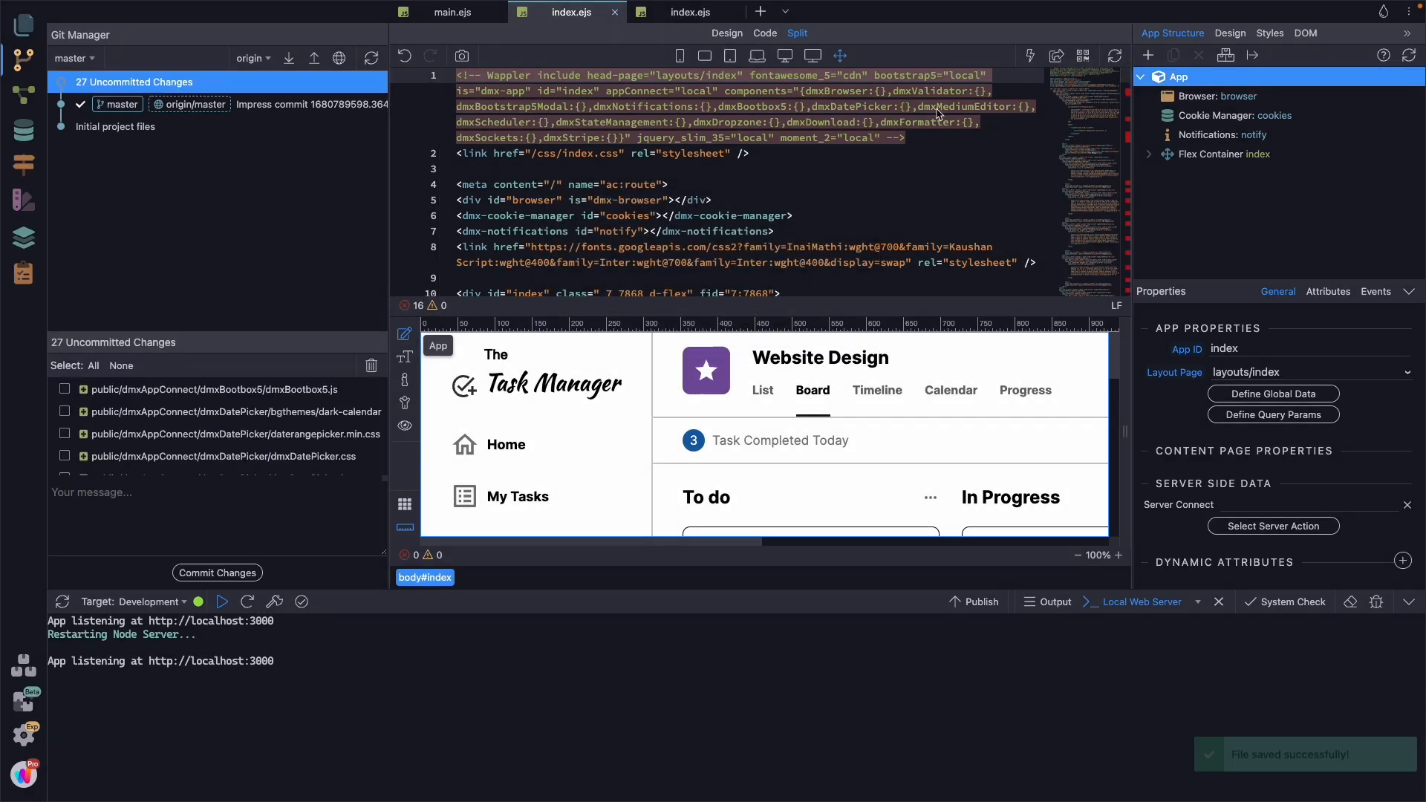
pyautogui.scroll(-2, 765, 390)
pyautogui.scroll(2, 776, 401)
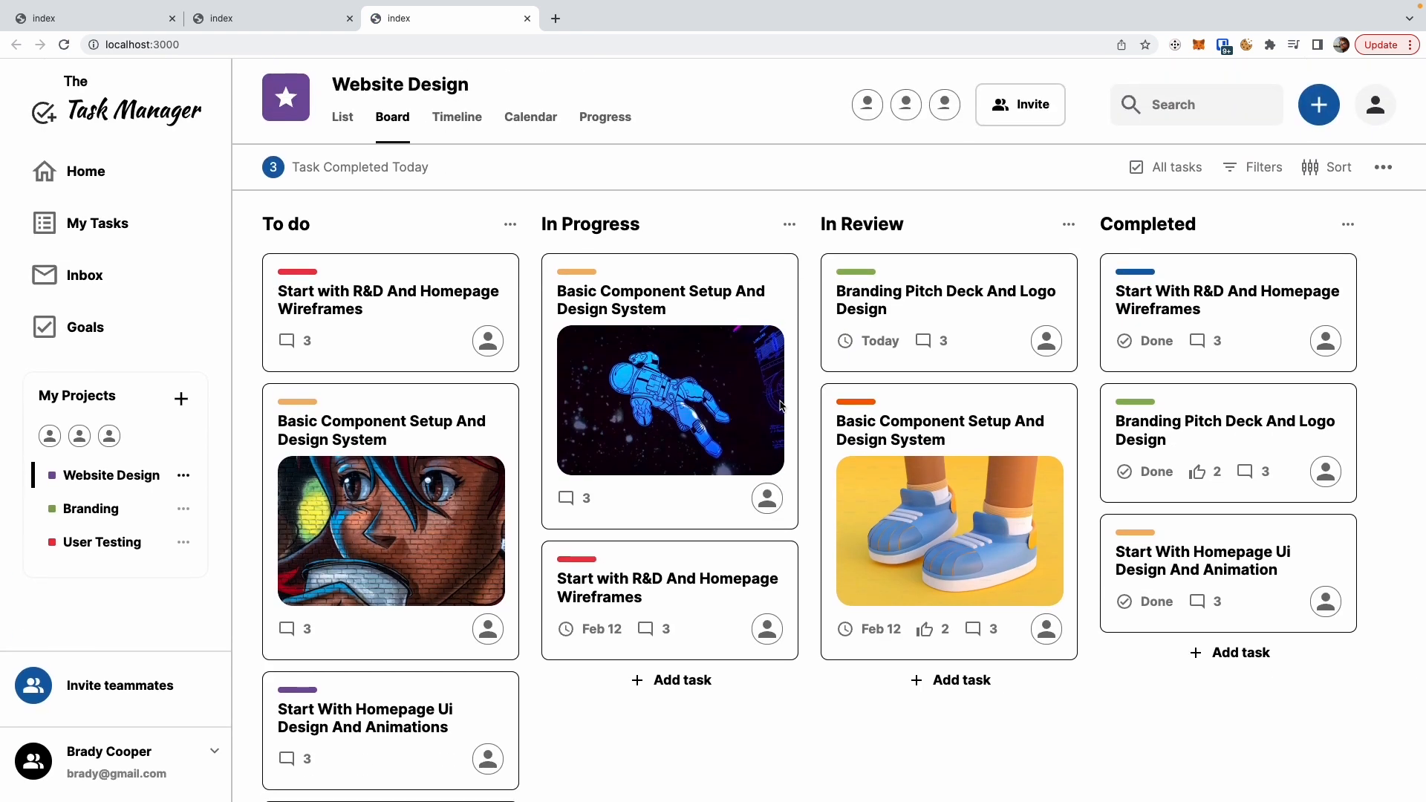